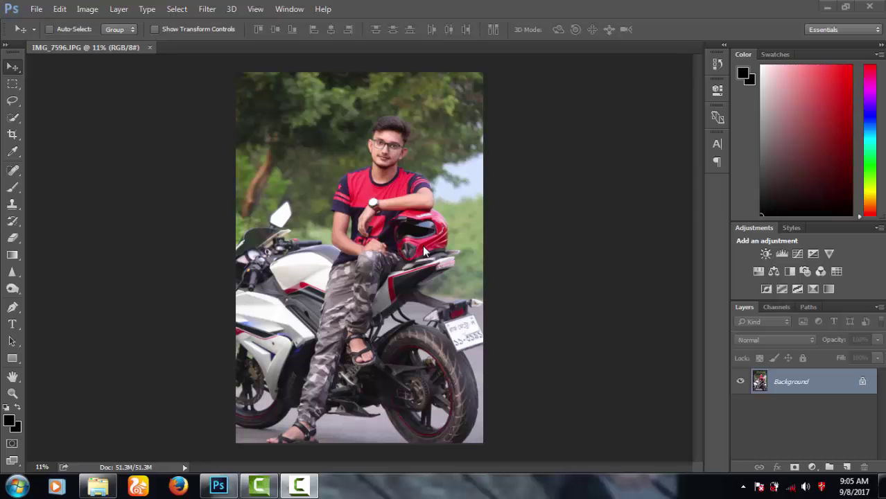
- Apply Brightness/Contrast with Brightness 15 and Contrast 3 to the photo
{"action": "left_click", "coordinate": [88, 10]}
{"action": "mouse_move", "coordinate": [106, 42]}
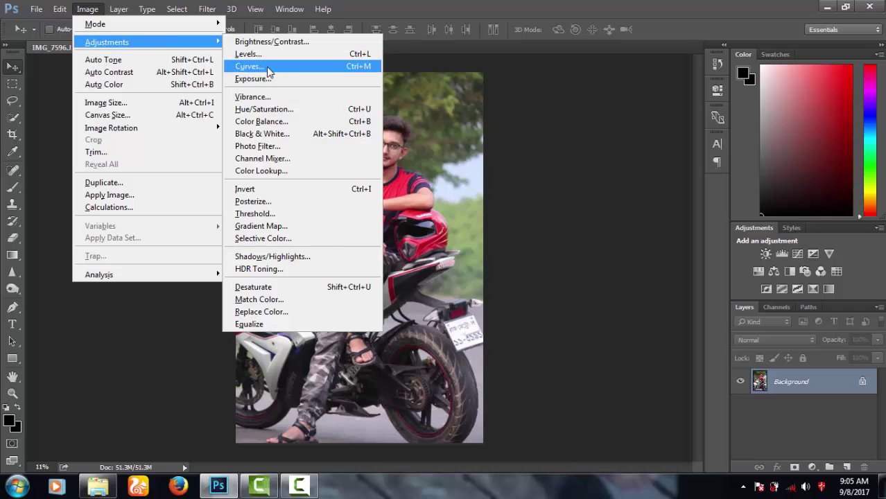
{"action": "left_click", "coordinate": [273, 43]}
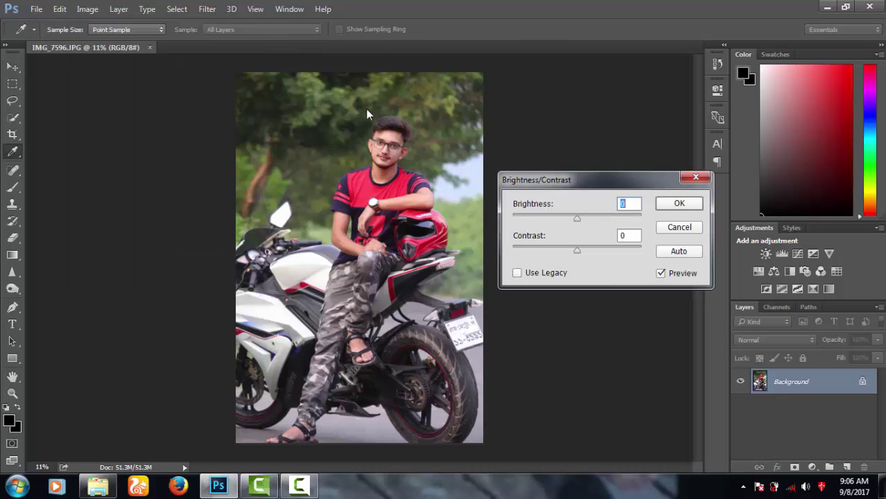
{"action": "left_click_drag", "start_coordinate": [577, 251], "coordinate": [573, 252]}
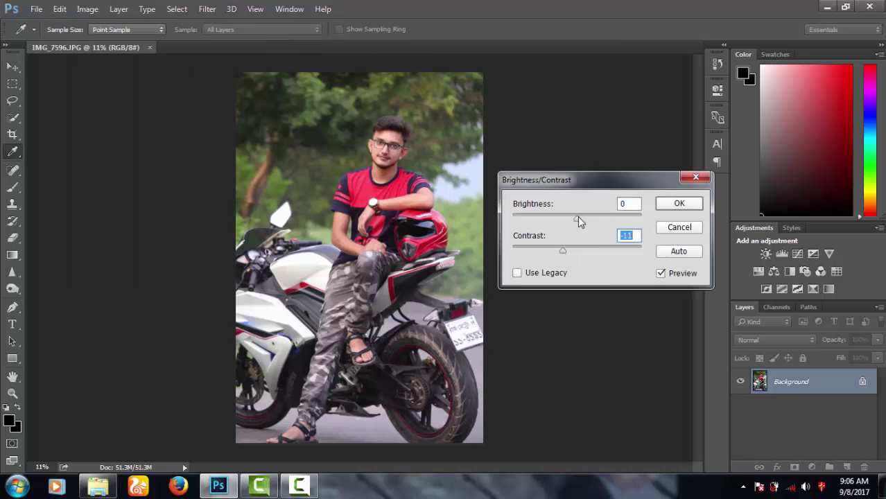
{"action": "left_click_drag", "start_coordinate": [577, 216], "coordinate": [584, 218]}
{"action": "left_click_drag", "start_coordinate": [563, 253], "coordinate": [579, 254]}
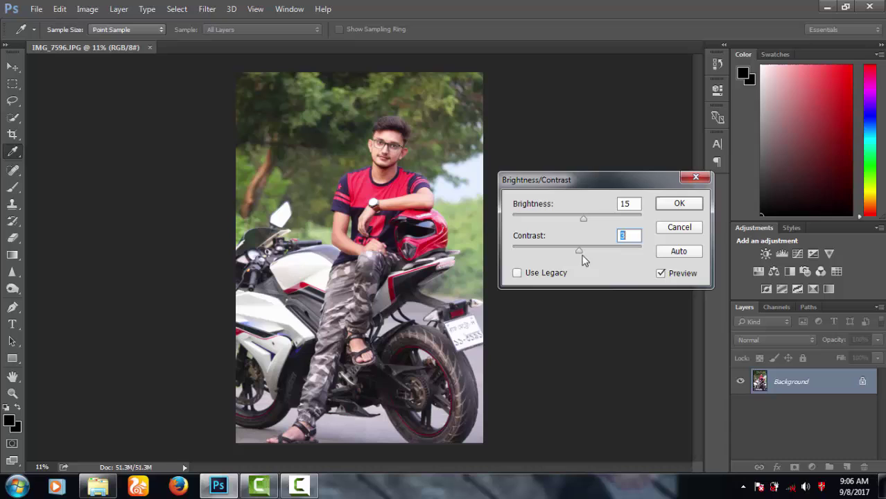
{"action": "left_click", "coordinate": [679, 204]}
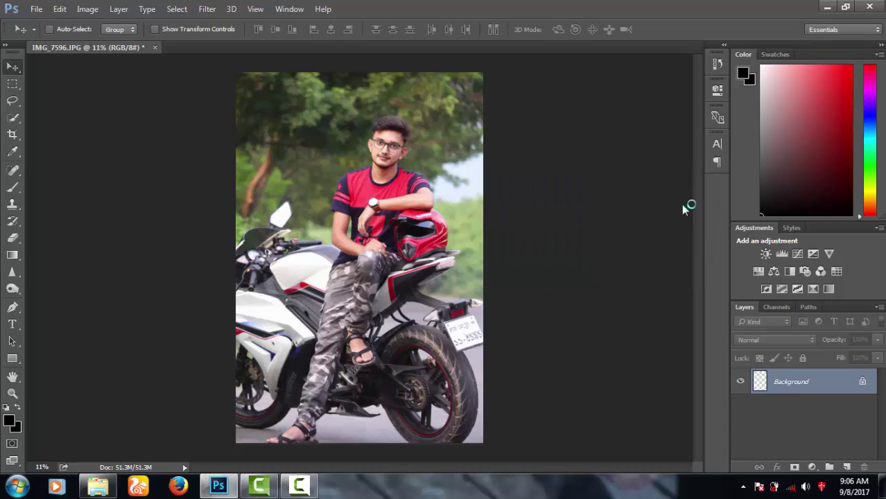
- In Camera Raw, set Contrast +7, Highlights +3, Whites -11 and Clarity +17
{"action": "left_click", "coordinate": [207, 9]}
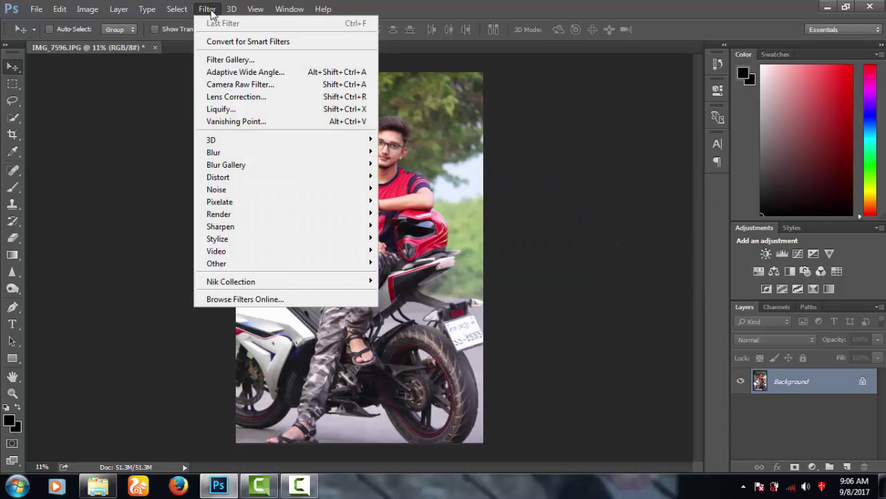
{"action": "left_click", "coordinate": [236, 84]}
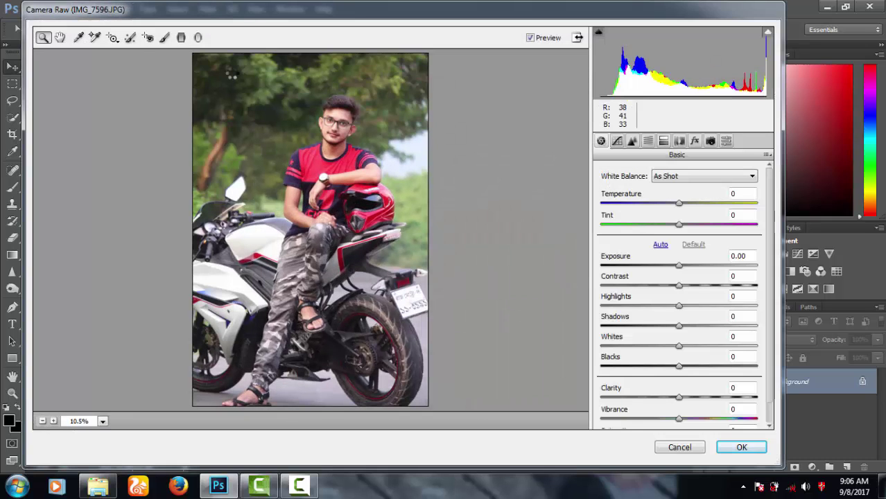
{"action": "left_click_drag", "start_coordinate": [684, 286], "coordinate": [686, 317]}
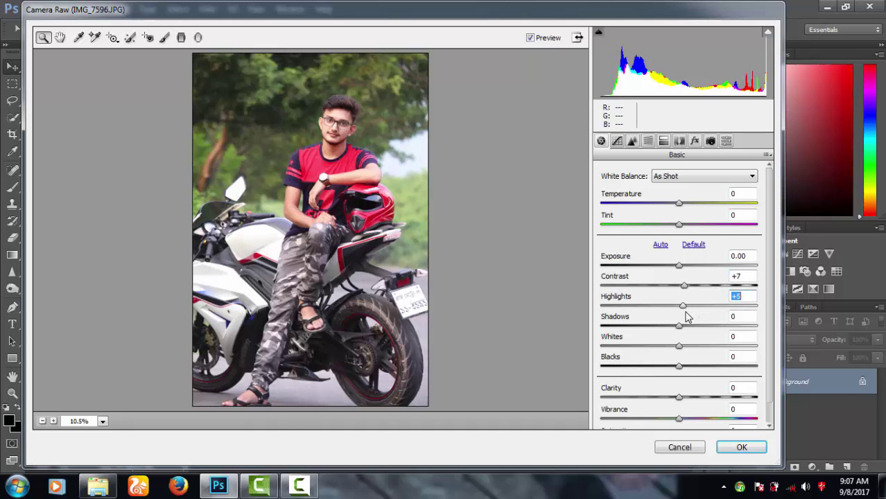
{"action": "left_click_drag", "start_coordinate": [678, 349], "coordinate": [670, 354]}
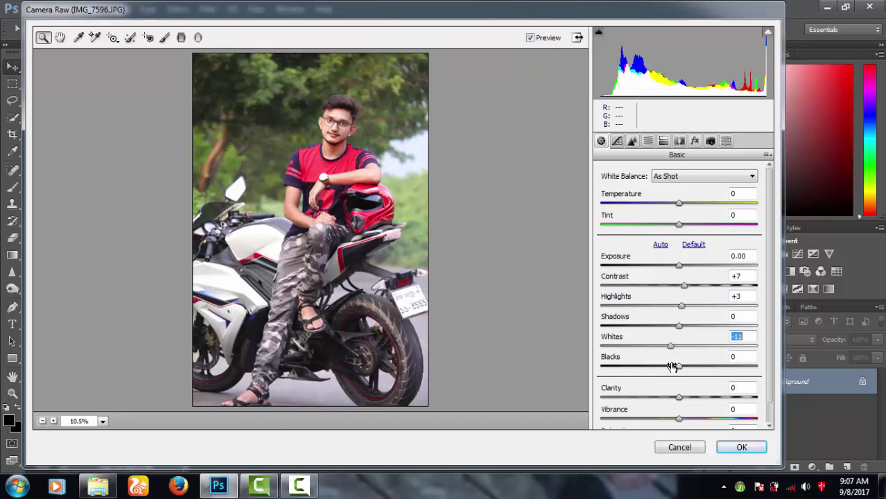
{"action": "mouse_move", "coordinate": [678, 397]}
{"action": "left_mouse_down"}
{"action": "mouse_move", "coordinate": [793, 403]}
{"action": "mouse_move", "coordinate": [695, 410]}
{"action": "left_mouse_up"}
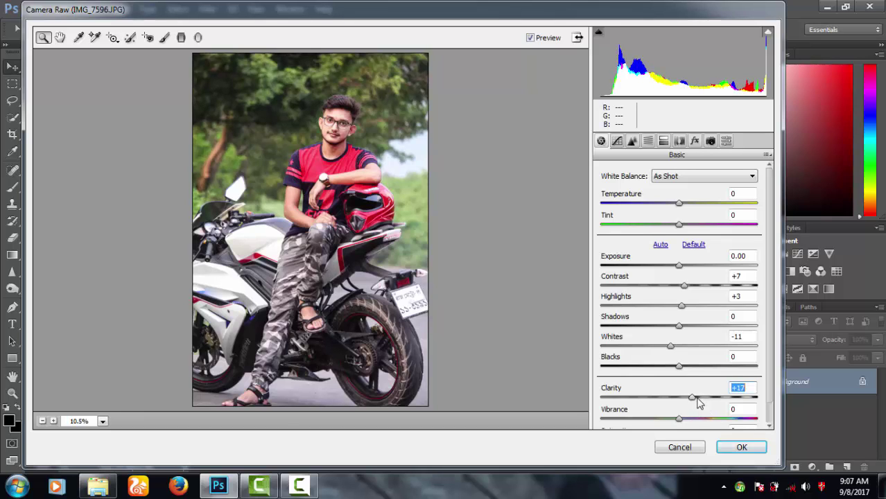
- Set Detail sharpening Masking to 6 and Luminance noise reduction to 13
{"action": "left_click", "coordinate": [635, 142]}
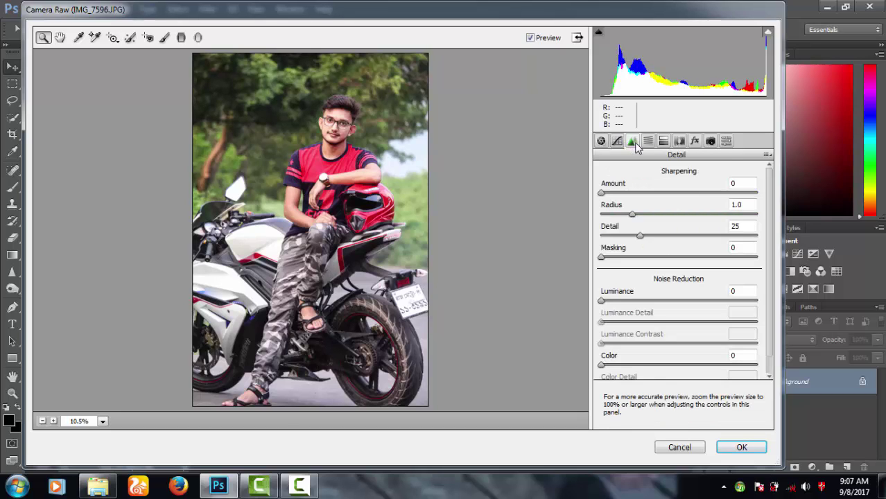
{"action": "left_click", "coordinate": [610, 257]}
{"action": "left_click_drag", "start_coordinate": [601, 302], "coordinate": [622, 305]}
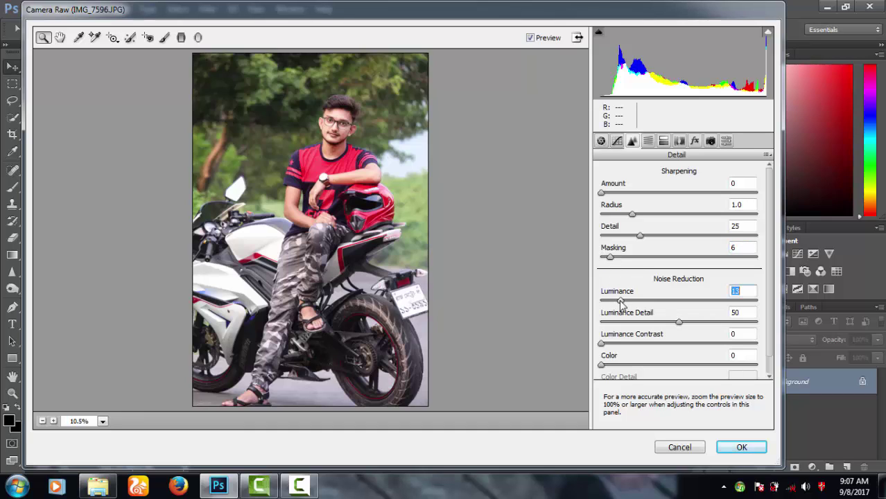
- Desaturate Greens, Aquas and Yellows to -100, slightly lower Reds/Oranges, and apply the grade
{"action": "left_click", "coordinate": [647, 141]}
{"action": "left_click", "coordinate": [636, 191]}
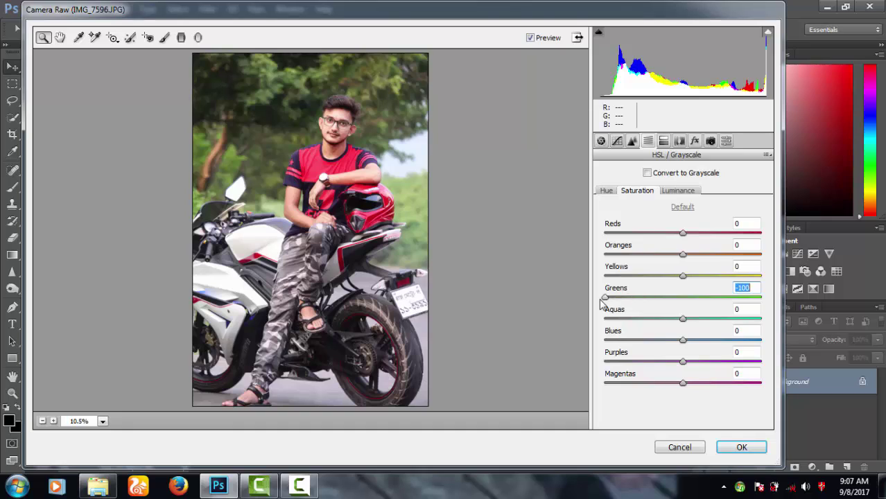
{"action": "left_click_drag", "start_coordinate": [679, 298], "coordinate": [604, 298]}
{"action": "left_click_drag", "start_coordinate": [684, 318], "coordinate": [604, 320]}
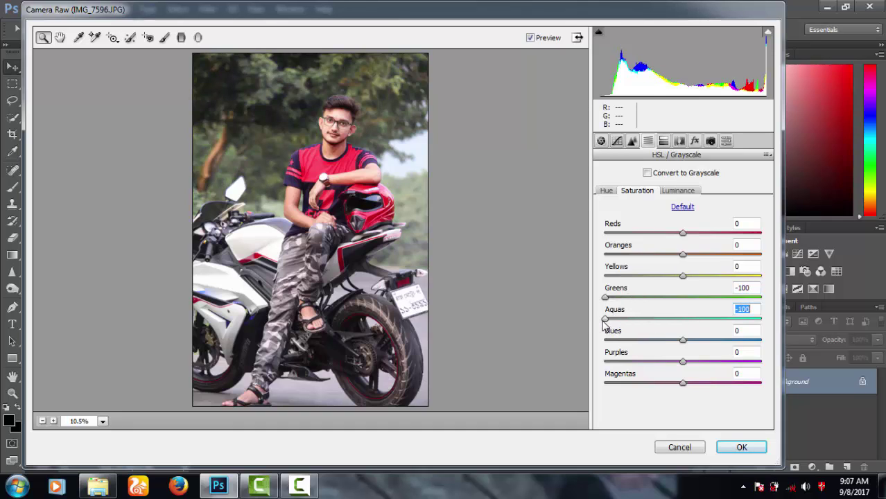
{"action": "left_click_drag", "start_coordinate": [683, 275], "coordinate": [604, 277]}
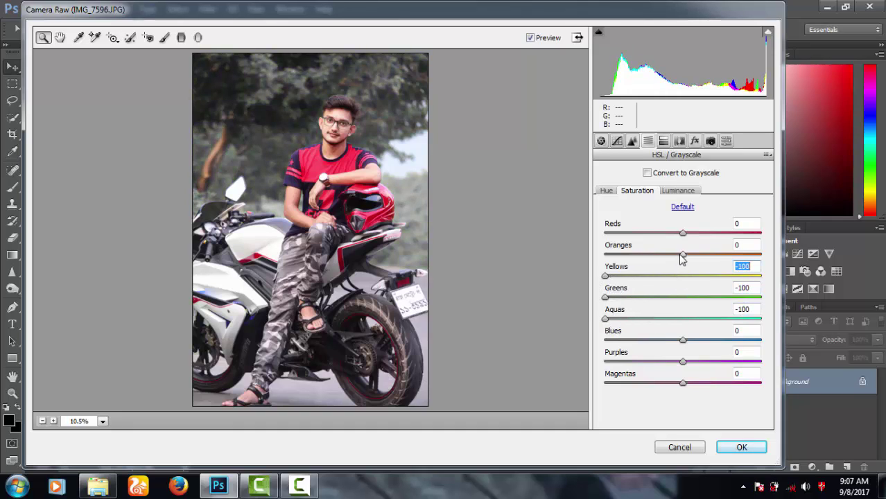
{"action": "left_click_drag", "start_coordinate": [683, 254], "coordinate": [669, 234]}
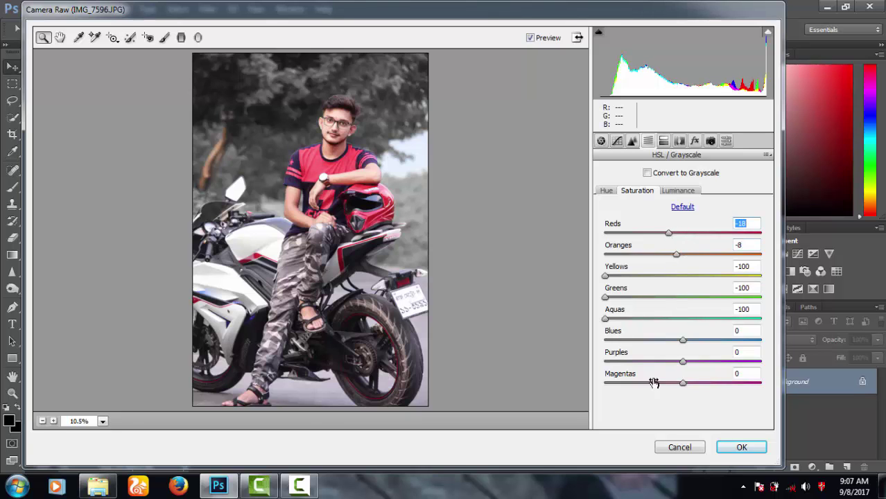
{"action": "left_click", "coordinate": [745, 448]}
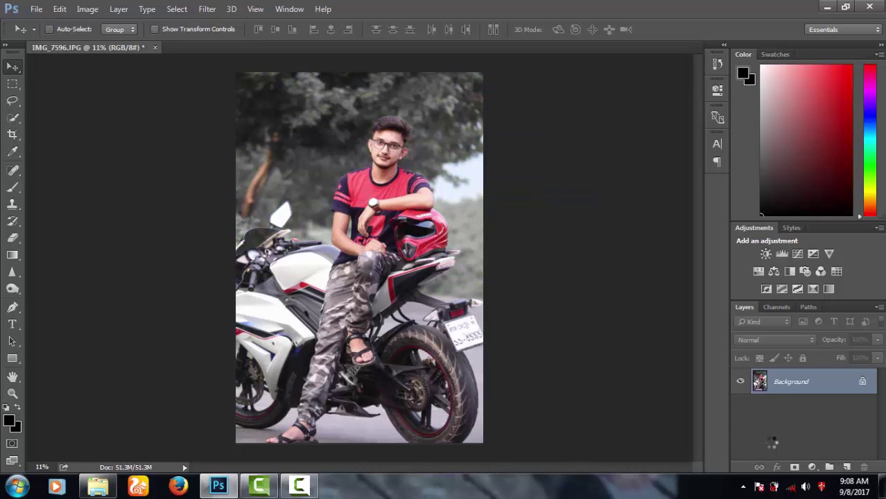
- Unlock the Background as Layer 0 and duplicate it into Layer 0 copy
{"action": "left_click", "coordinate": [863, 385]}
{"action": "left_click_drag", "start_coordinate": [817, 382], "coordinate": [846, 467]}
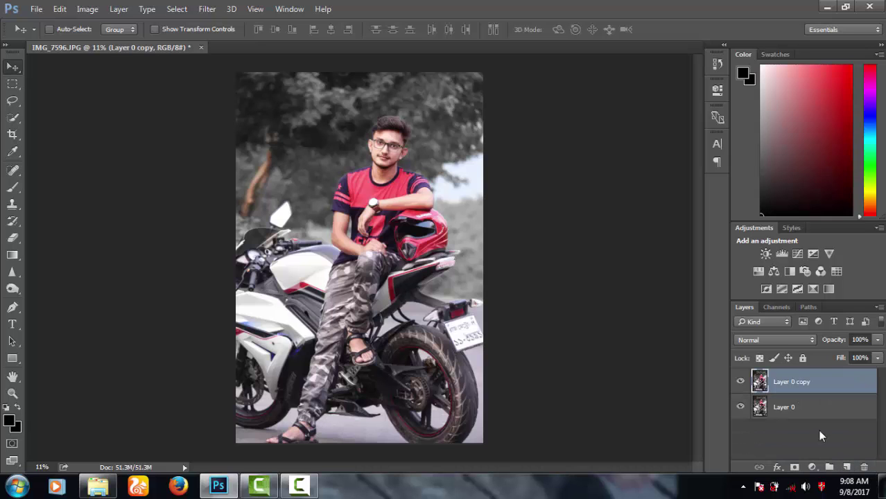
{"action": "left_click", "coordinate": [207, 10]}
{"action": "mouse_move", "coordinate": [106, 42]}
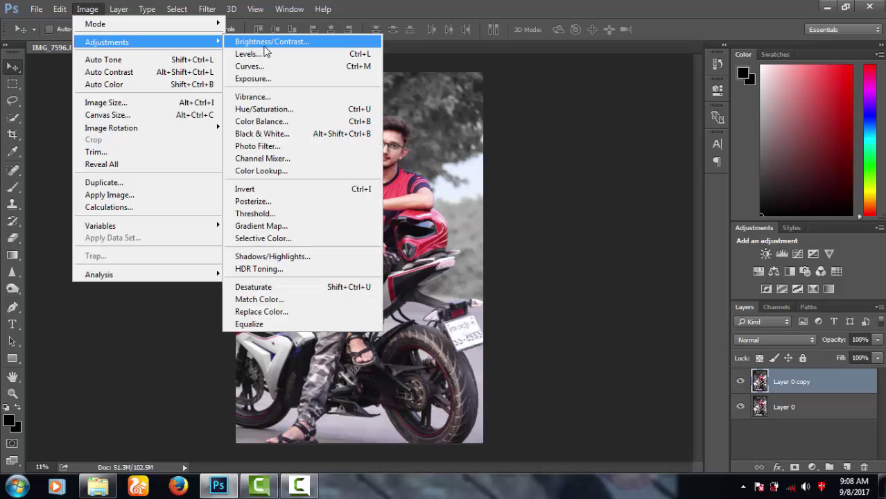
- Start a Selective Color correction by adding black and reducing yellow in the Reds
{"action": "left_click", "coordinate": [270, 238]}
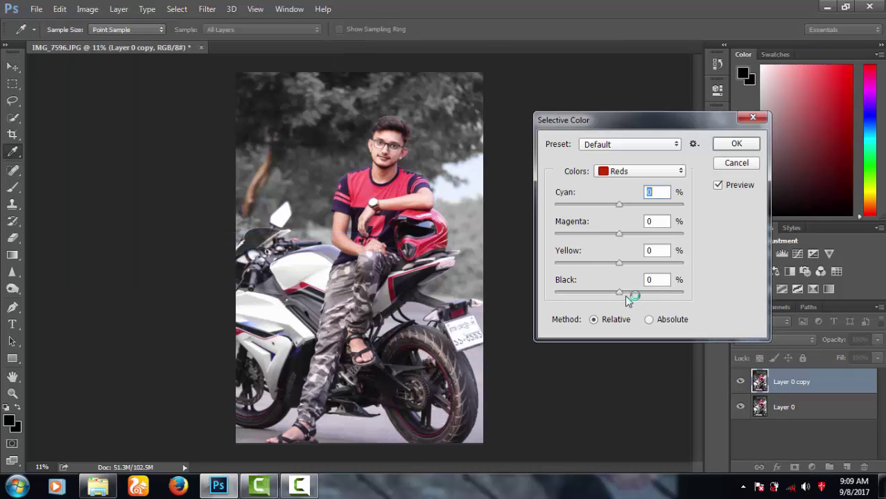
{"action": "left_click_drag", "start_coordinate": [628, 299], "coordinate": [638, 299]}
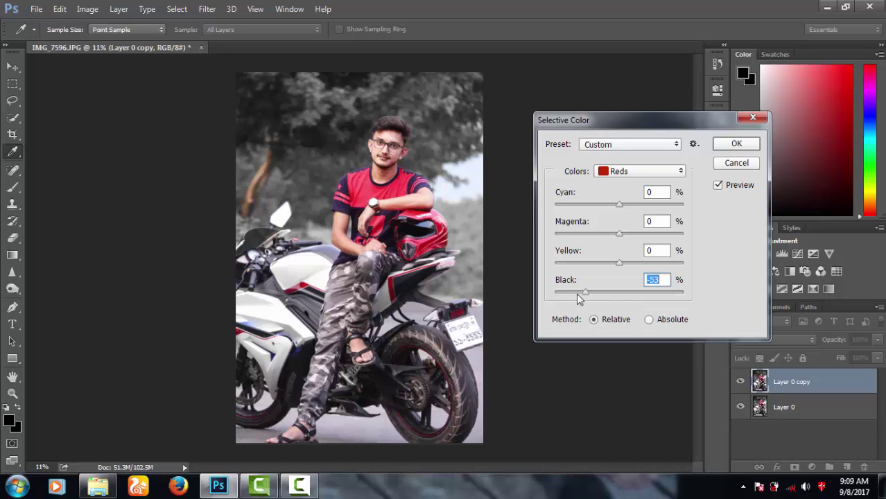
{"action": "mouse_move", "coordinate": [580, 298]}
{"action": "left_mouse_down"}
{"action": "mouse_move", "coordinate": [544, 294]}
{"action": "mouse_move", "coordinate": [640, 297]}
{"action": "left_mouse_up"}
{"action": "left_click_drag", "start_coordinate": [619, 264], "coordinate": [613, 265]}
- Set the Yellows' Black, Yellow and Magenta to -100 and apply Selective Color
{"action": "left_click", "coordinate": [631, 171]}
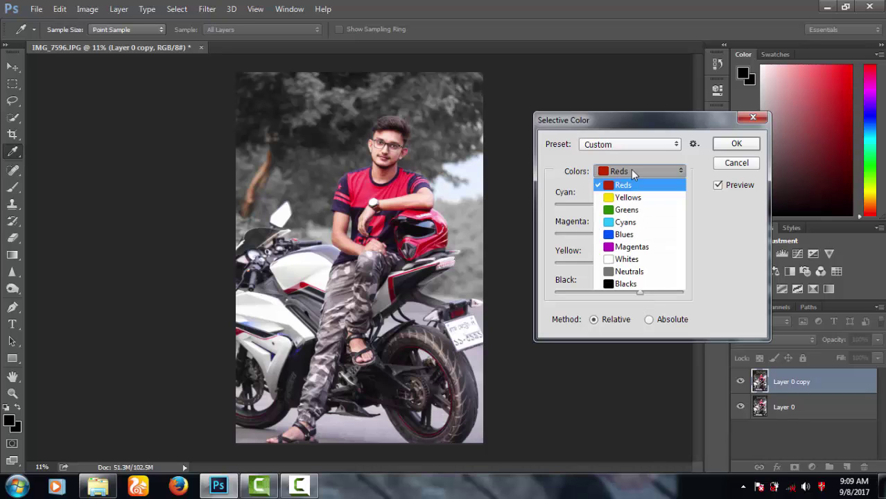
{"action": "left_click", "coordinate": [627, 210]}
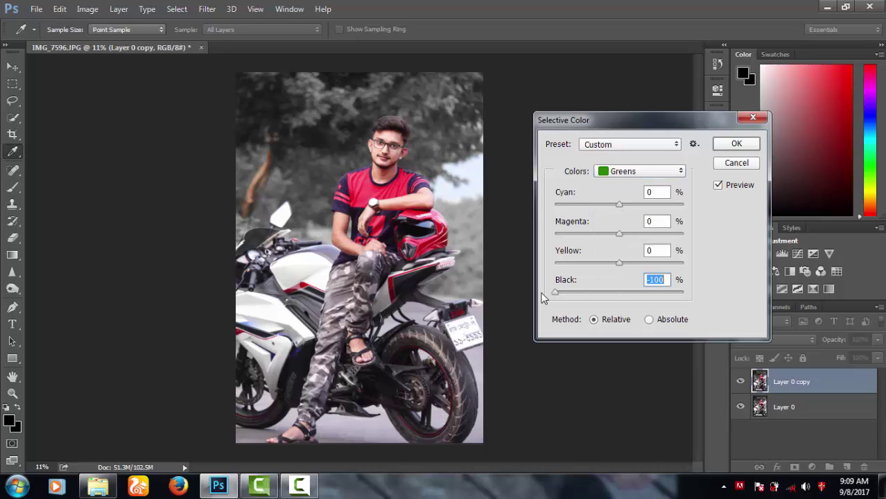
{"action": "left_click", "coordinate": [619, 171]}
{"action": "left_click", "coordinate": [615, 199]}
{"action": "left_click_drag", "start_coordinate": [619, 292], "coordinate": [555, 291]}
{"action": "left_click_drag", "start_coordinate": [618, 263], "coordinate": [554, 263]}
{"action": "left_click_drag", "start_coordinate": [619, 234], "coordinate": [550, 238]}
{"action": "left_click", "coordinate": [613, 173]}
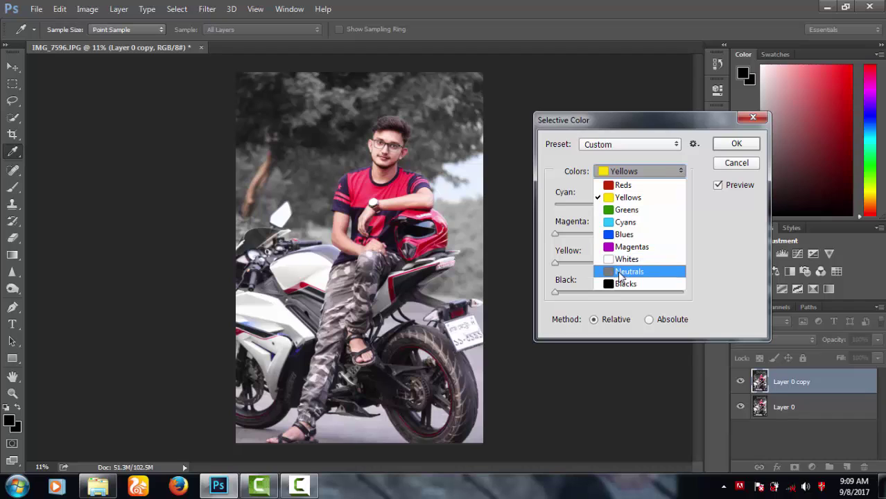
{"action": "left_click", "coordinate": [715, 250]}
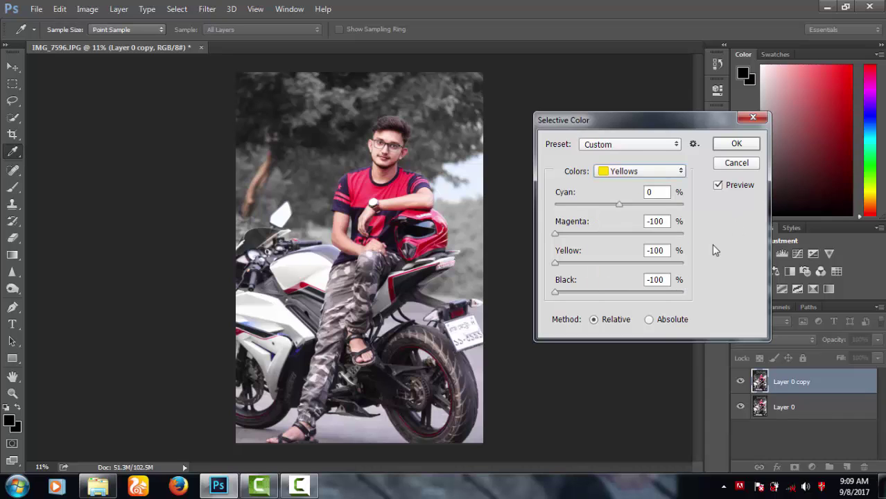
{"action": "left_click", "coordinate": [736, 147]}
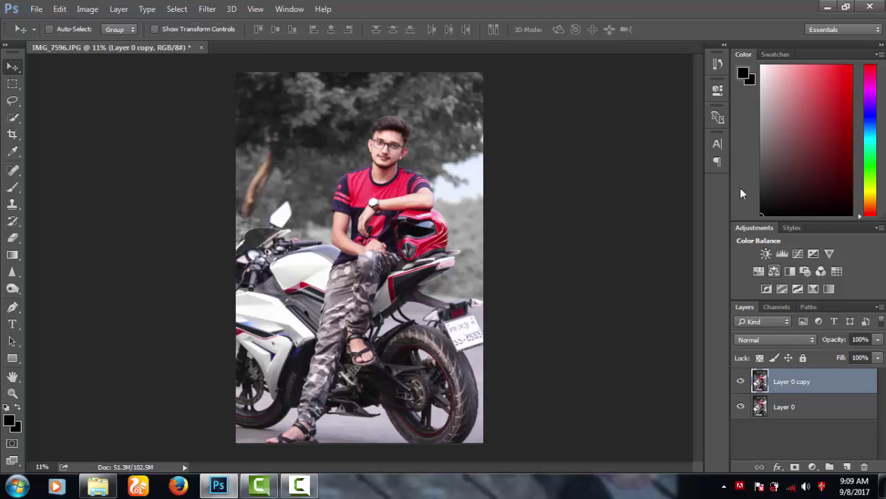
- In a second Camera Raw pass, set Contrast +14, add Clarity and strong luminance noise reduction
{"action": "left_click", "coordinate": [207, 9]}
{"action": "left_click", "coordinate": [229, 83]}
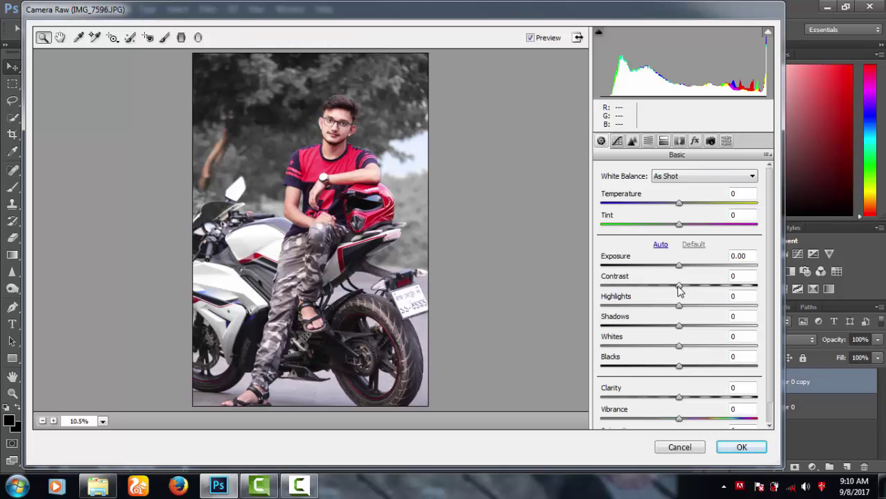
{"action": "left_click_drag", "start_coordinate": [679, 290], "coordinate": [689, 291]}
{"action": "mouse_move", "coordinate": [679, 398]}
{"action": "left_mouse_down"}
{"action": "mouse_move", "coordinate": [713, 399]}
{"action": "mouse_move", "coordinate": [701, 403]}
{"action": "left_mouse_up"}
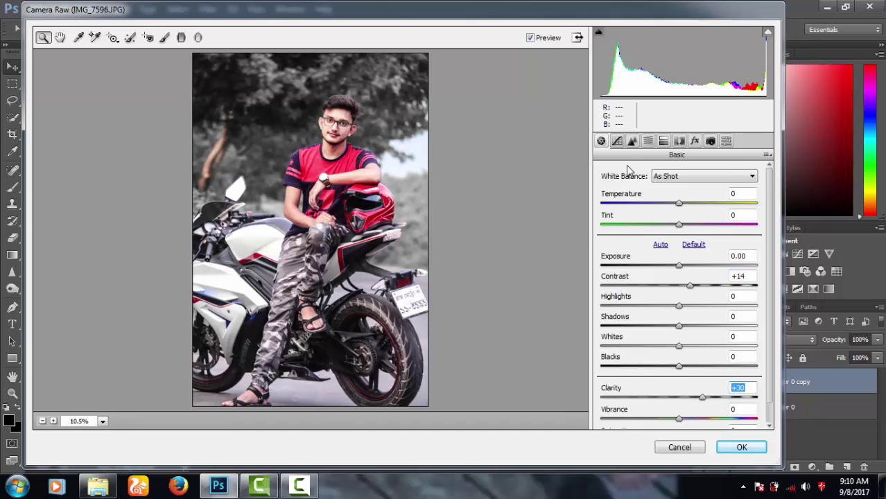
{"action": "left_click", "coordinate": [632, 141]}
{"action": "left_click_drag", "start_coordinate": [602, 300], "coordinate": [614, 301]}
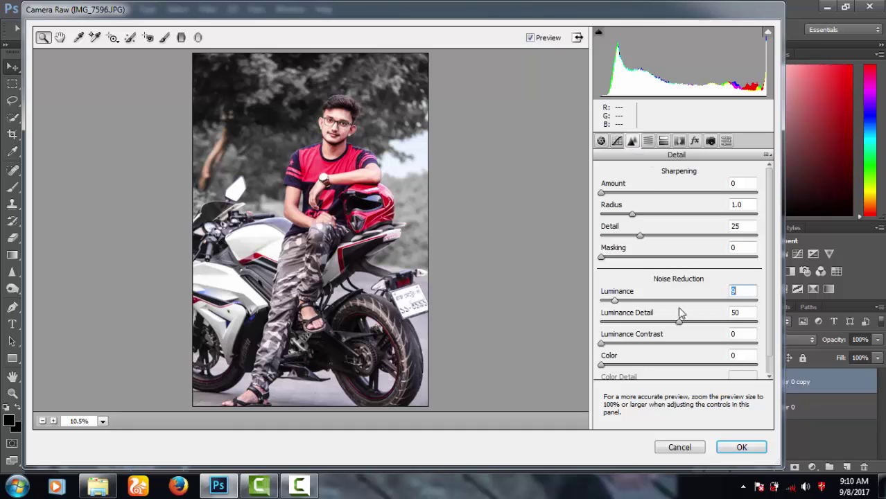
{"action": "left_click", "coordinate": [739, 300]}
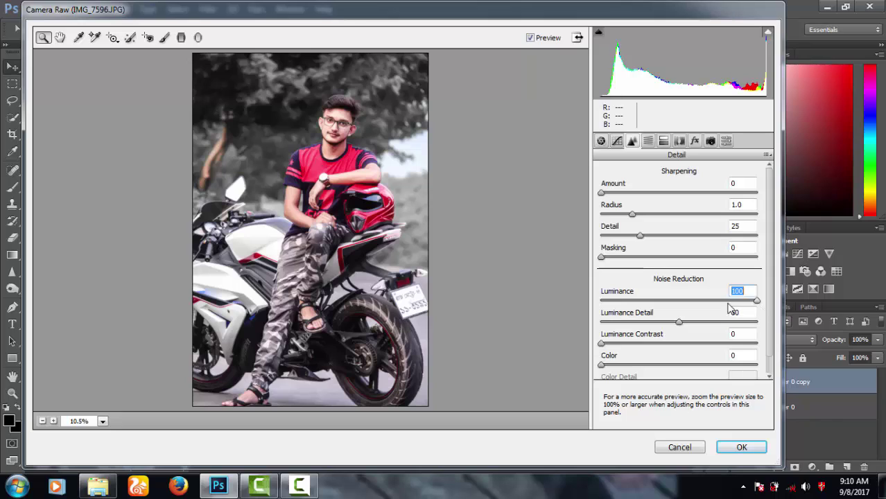
- Darken the greens, desaturate Greens to -54 and lower Yellows luminance to -23
{"action": "left_click", "coordinate": [648, 140]}
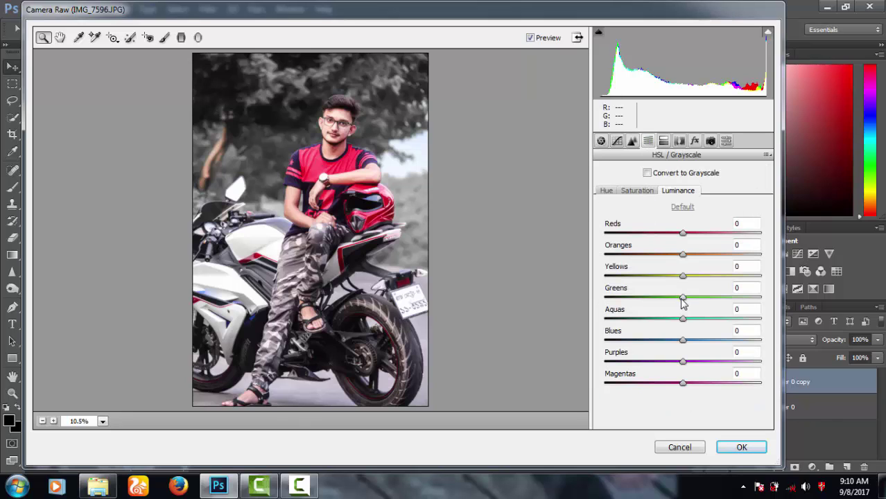
{"action": "left_click_drag", "start_coordinate": [683, 298], "coordinate": [593, 303]}
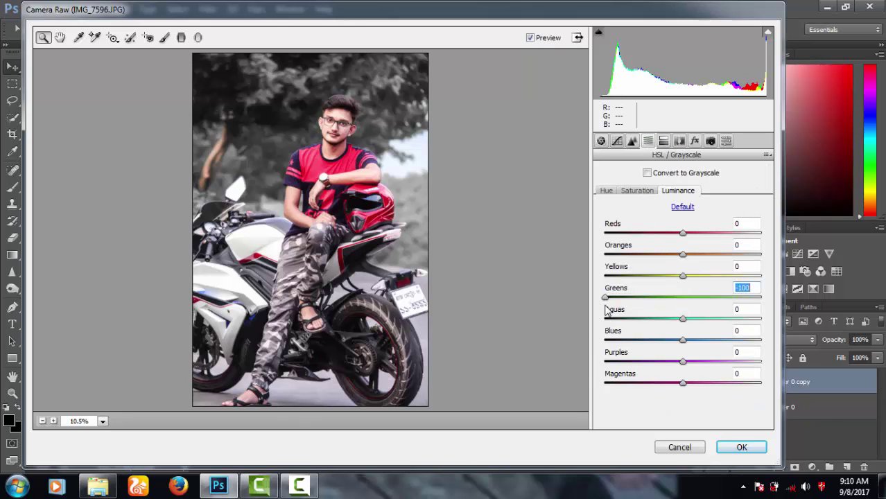
{"action": "left_click", "coordinate": [636, 190]}
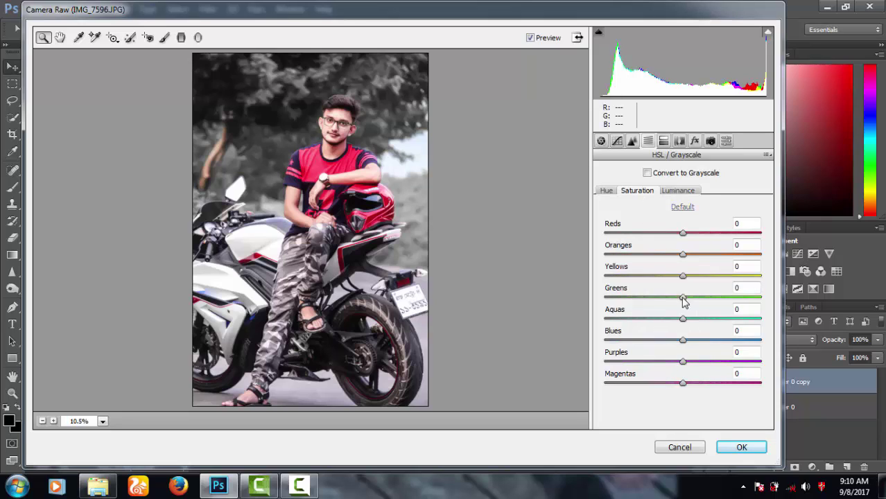
{"action": "mouse_move", "coordinate": [682, 300]}
{"action": "left_mouse_down"}
{"action": "mouse_move", "coordinate": [596, 300]}
{"action": "mouse_move", "coordinate": [666, 299]}
{"action": "left_mouse_up"}
{"action": "left_click", "coordinate": [677, 190]}
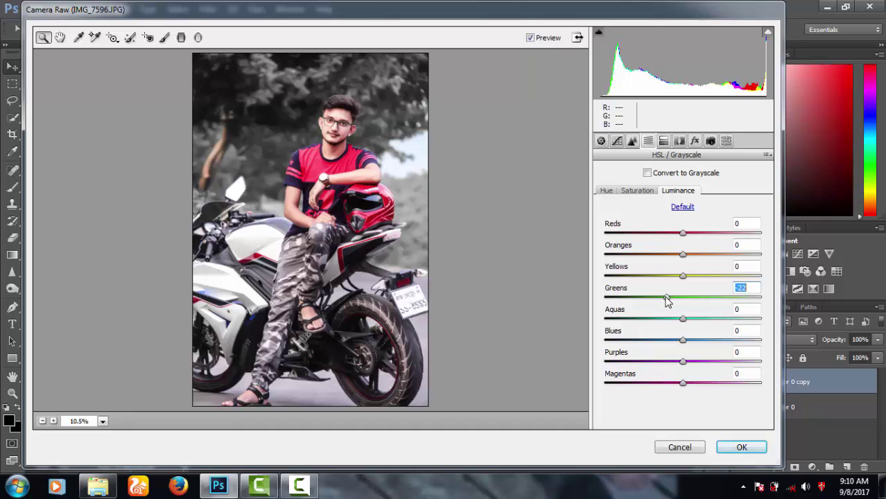
{"action": "left_click", "coordinate": [667, 276]}
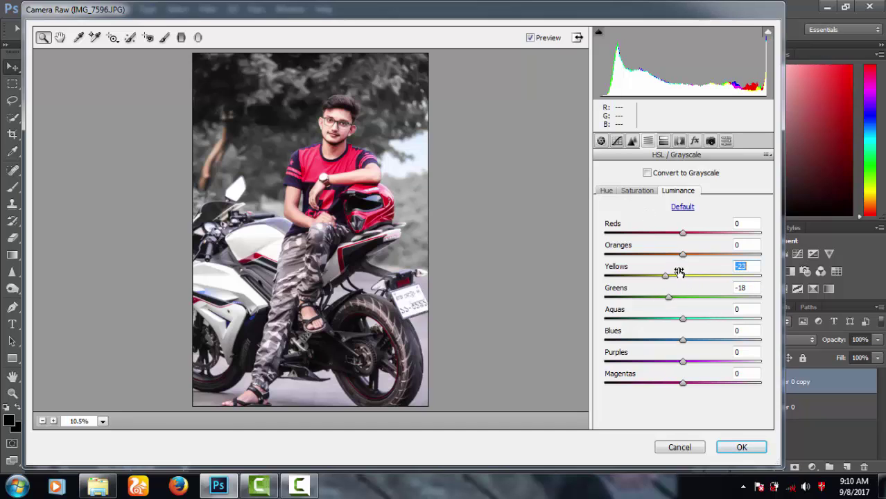
{"action": "mouse_move", "coordinate": [682, 384]}
{"action": "left_mouse_down"}
{"action": "mouse_move", "coordinate": [668, 385]}
{"action": "mouse_move", "coordinate": [716, 385]}
{"action": "mouse_move", "coordinate": [607, 385]}
{"action": "mouse_move", "coordinate": [669, 385]}
{"action": "left_mouse_up"}
{"action": "left_click", "coordinate": [685, 385]}
- Raise Reds saturation to +43 and Oranges to +26, then apply the Camera Raw grade
{"action": "left_click", "coordinate": [606, 192]}
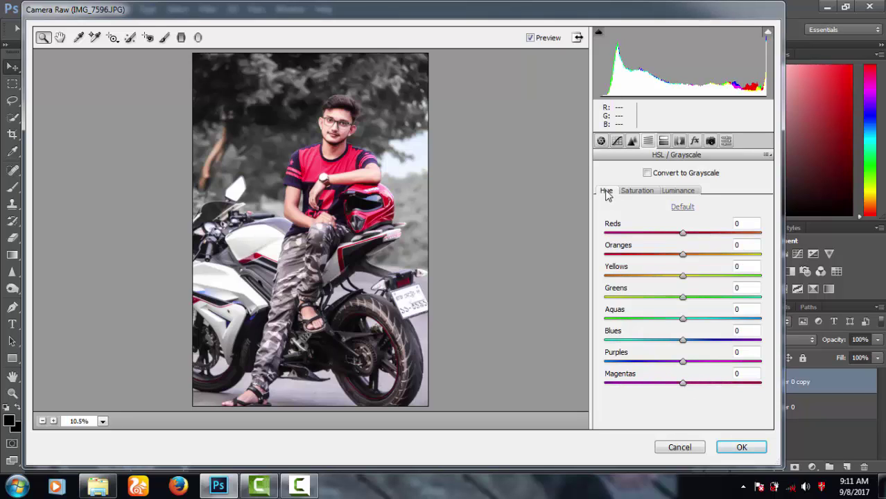
{"action": "mouse_move", "coordinate": [682, 233]}
{"action": "left_mouse_down"}
{"action": "mouse_move", "coordinate": [742, 236]}
{"action": "mouse_move", "coordinate": [683, 246]}
{"action": "mouse_move", "coordinate": [722, 235]}
{"action": "mouse_move", "coordinate": [721, 257]}
{"action": "mouse_move", "coordinate": [704, 264]}
{"action": "left_mouse_up"}
{"action": "left_click", "coordinate": [637, 191]}
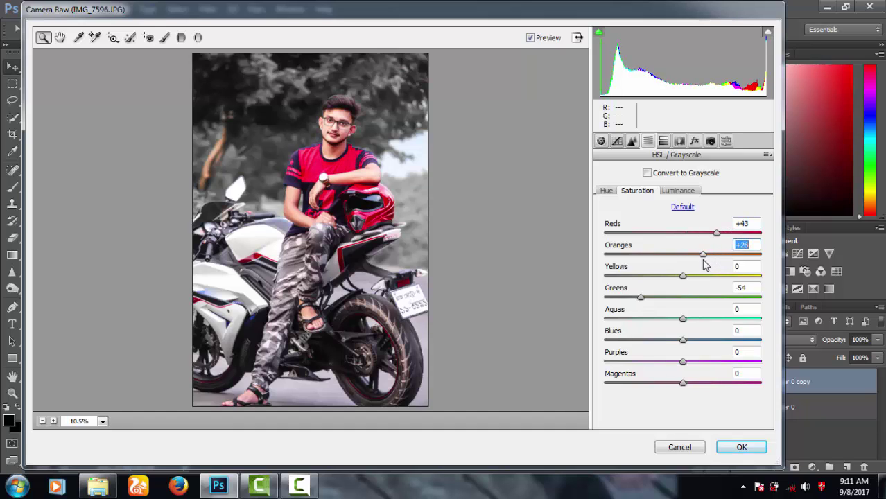
{"action": "left_click", "coordinate": [741, 448]}
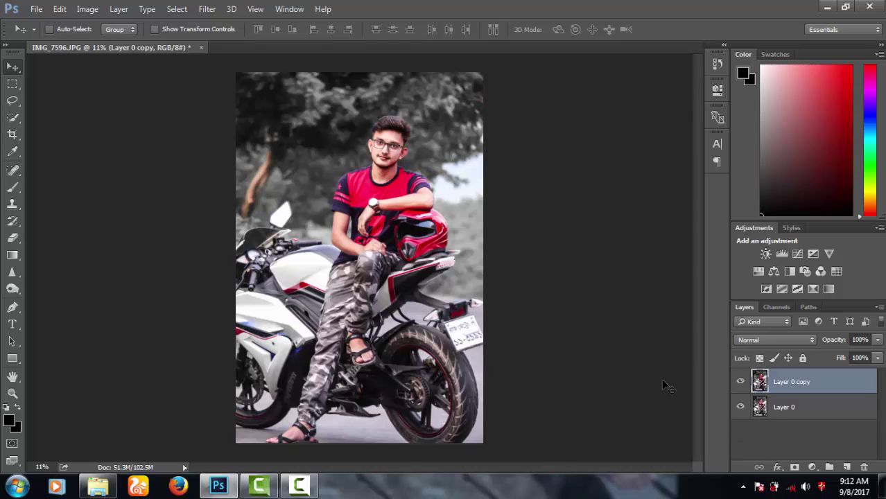
{"action": "scroll", "coordinate": [385, 143], "scroll_direction": "up", "scroll_amount": 3}
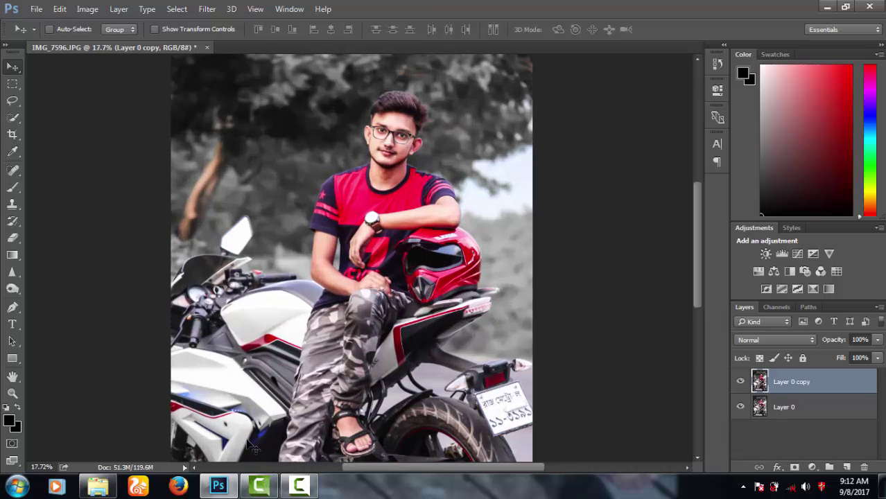
{"action": "scroll", "coordinate": [250, 444], "scroll_direction": "up", "scroll_amount": 2}
{"action": "scroll", "coordinate": [359, 310], "scroll_direction": "down", "scroll_amount": 1}
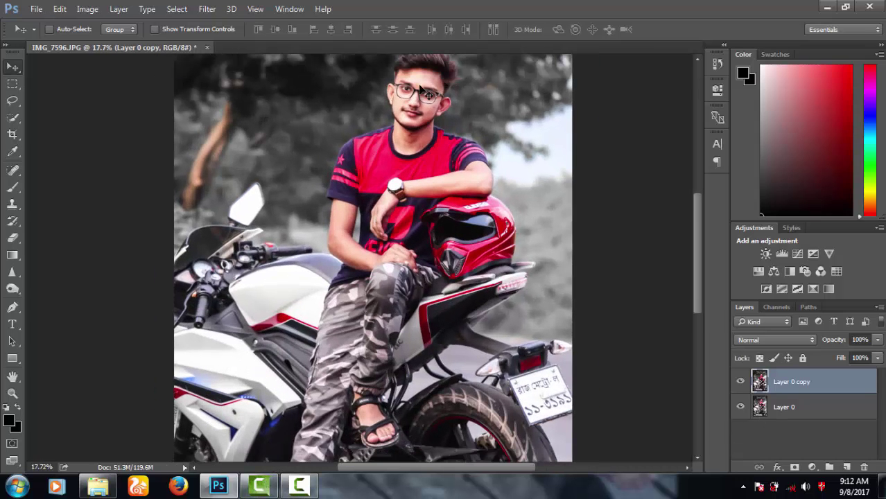
{"action": "scroll", "coordinate": [432, 277], "scroll_direction": "up", "scroll_amount": 1}
{"action": "scroll", "coordinate": [701, 213], "scroll_direction": "up", "scroll_amount": 3}
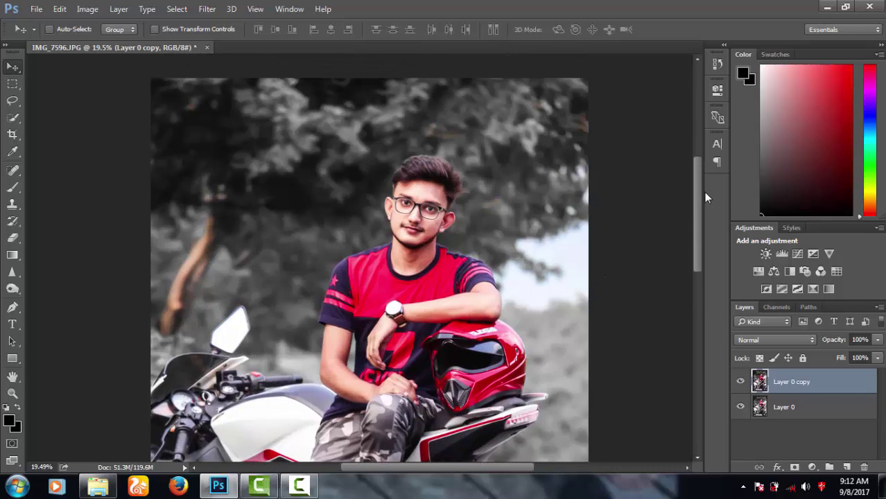
- Erase Layer 0 copy over the man's arms, legs and face with a size-173 Eraser
{"action": "left_click", "coordinate": [14, 272]}
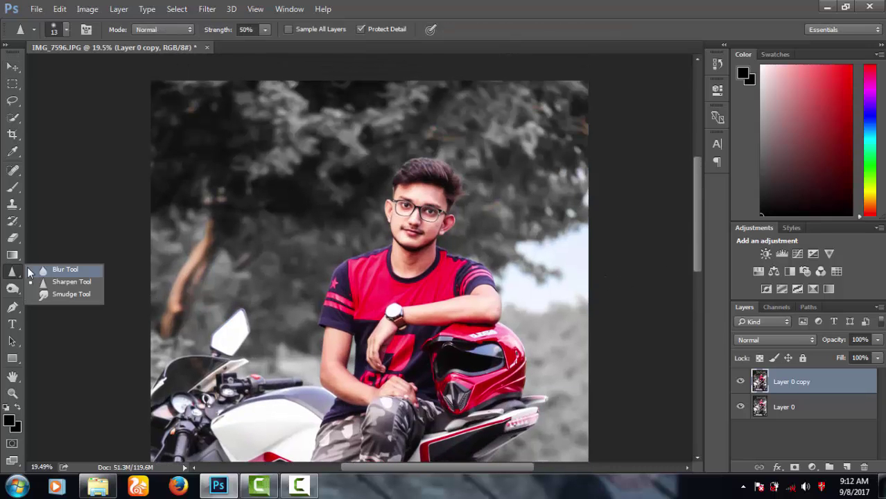
{"action": "left_click", "coordinate": [13, 238]}
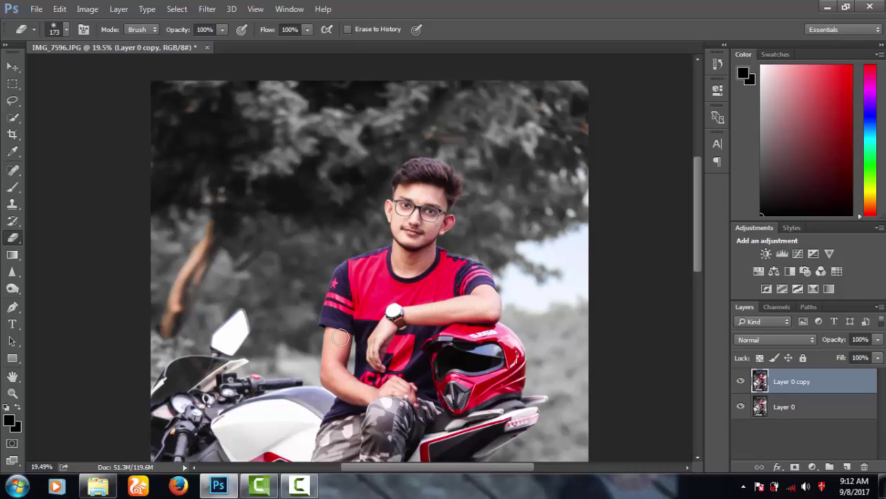
{"action": "scroll", "coordinate": [409, 388], "scroll_direction": "down", "scroll_amount": 2}
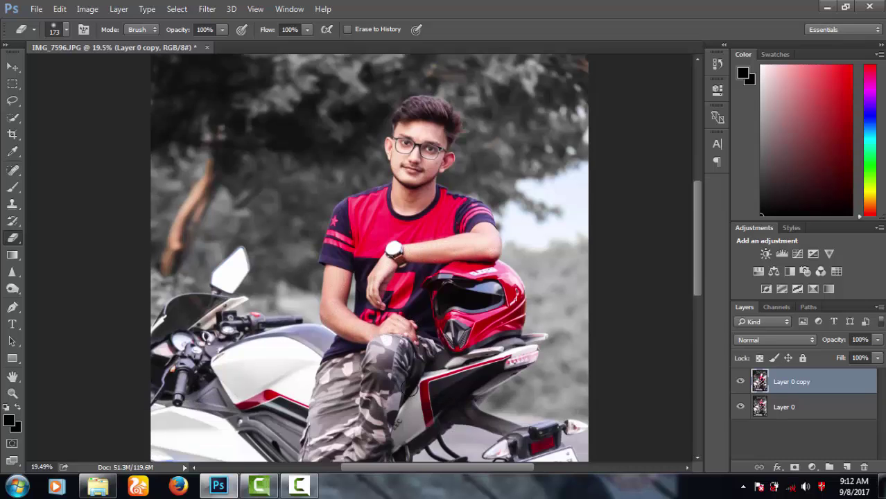
{"action": "scroll", "coordinate": [408, 388], "scroll_direction": "down", "scroll_amount": 3}
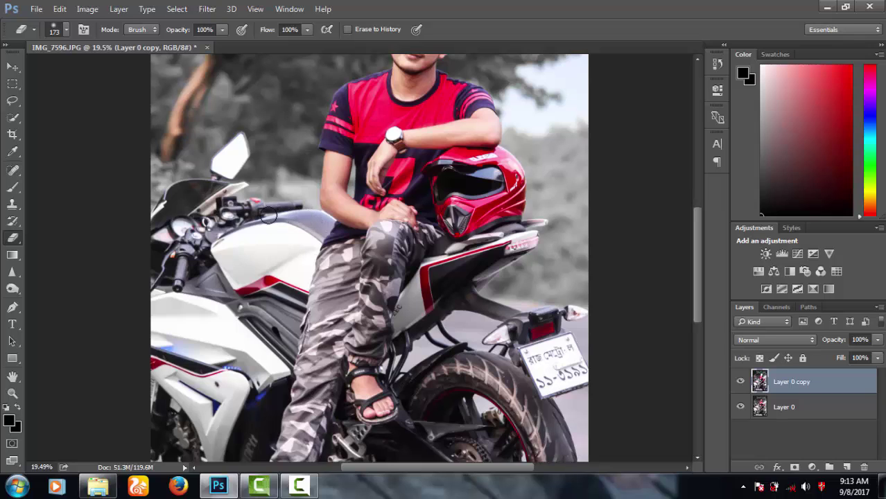
{"action": "scroll", "coordinate": [334, 269], "scroll_direction": "down", "scroll_amount": 1}
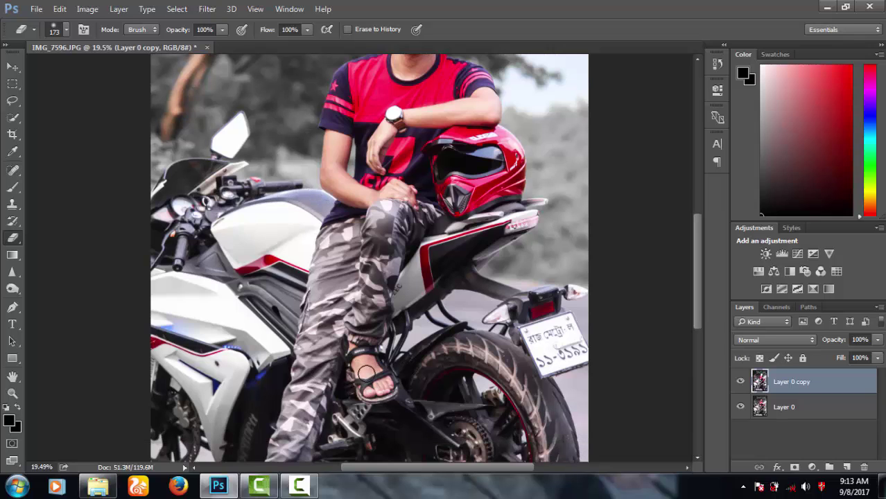
{"action": "scroll", "coordinate": [374, 390], "scroll_direction": "up", "scroll_amount": 2}
{"action": "scroll", "coordinate": [457, 161], "scroll_direction": "up", "scroll_amount": 2}
{"action": "scroll", "coordinate": [457, 161], "scroll_direction": "up", "scroll_amount": 1}
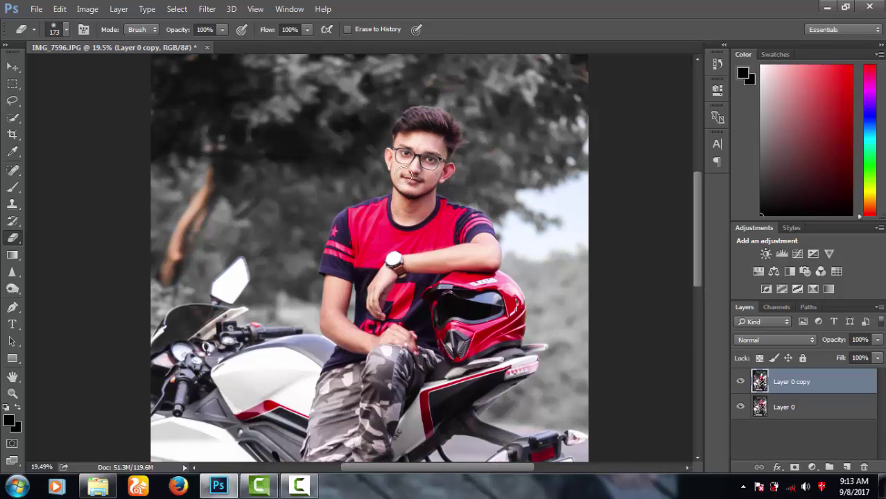
{"action": "left_click", "coordinate": [12, 116]}
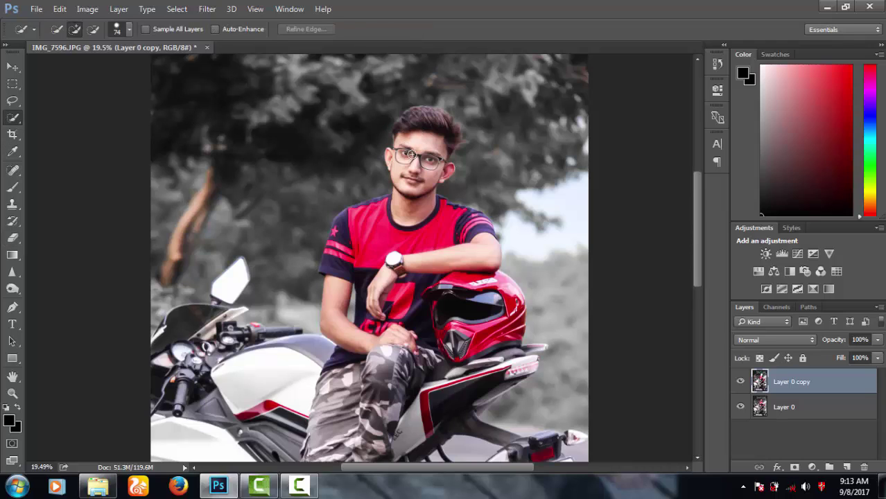
- Quick-select the man's face and merge the visible layers into one
{"action": "left_click", "coordinate": [439, 170]}
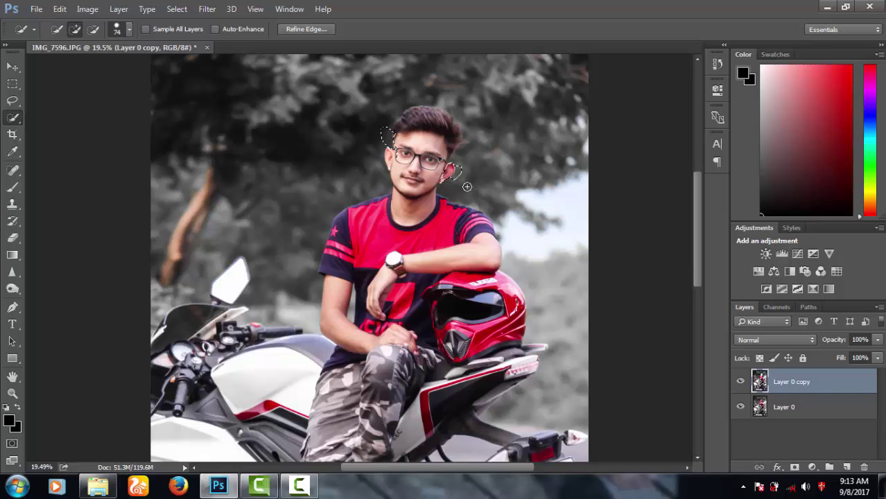
{"action": "right_click", "coordinate": [782, 404]}
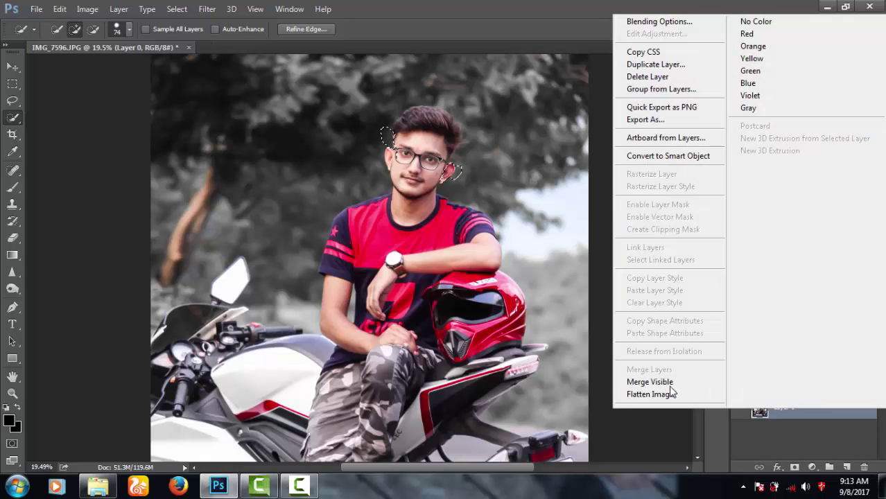
{"action": "left_click", "coordinate": [658, 383]}
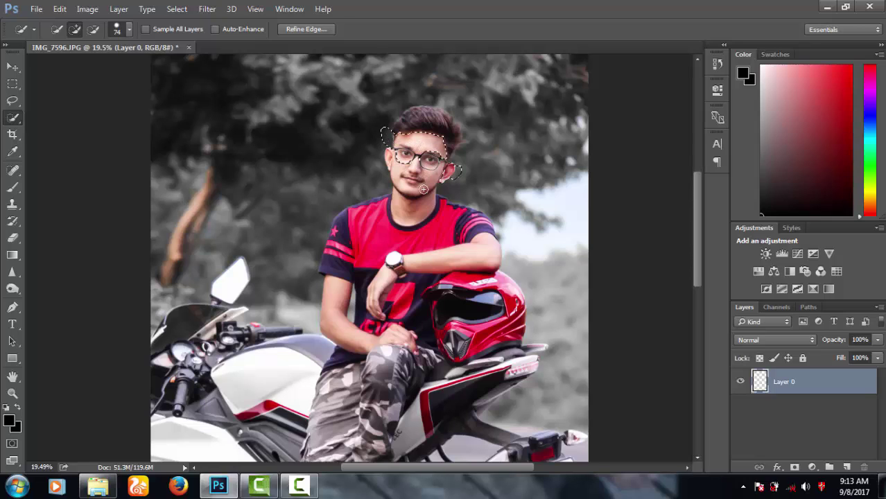
- Copy the full face-and-neck selection to a new Layer 1 and hide Layer 0
{"action": "left_click_drag", "start_coordinate": [435, 157], "coordinate": [410, 212]}
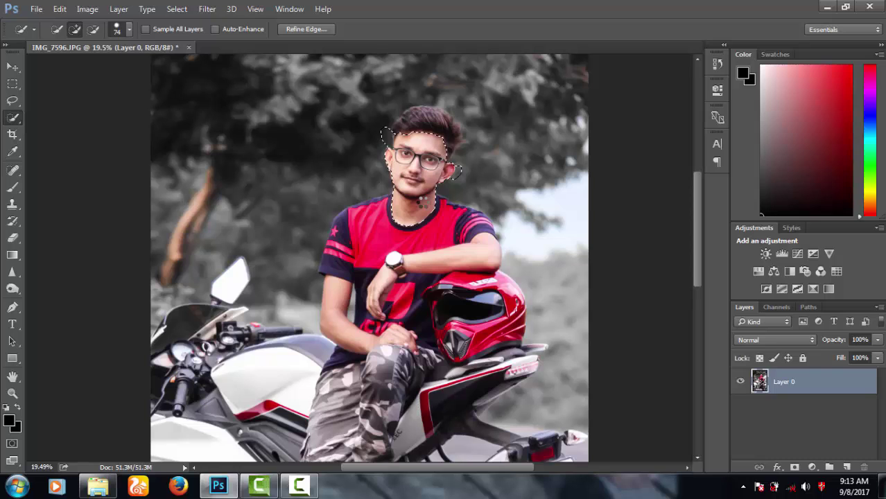
{"action": "right_click", "coordinate": [419, 185]}
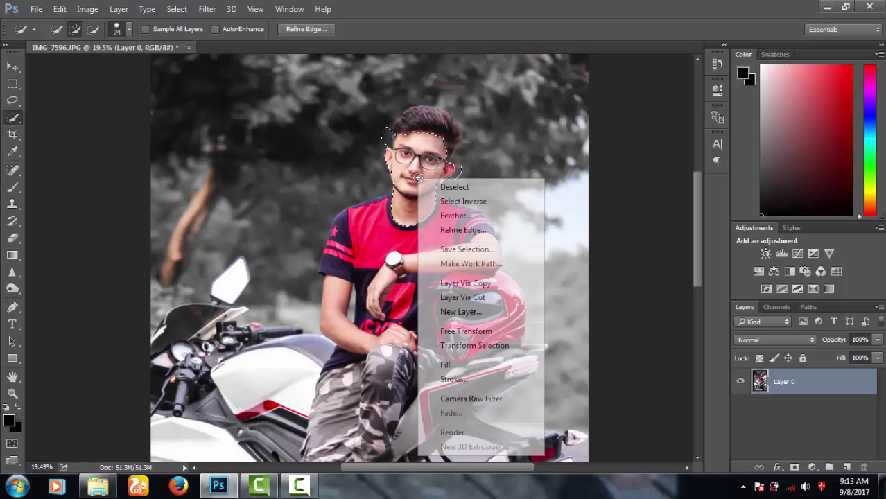
{"action": "left_click", "coordinate": [464, 282]}
{"action": "left_click", "coordinate": [740, 407]}
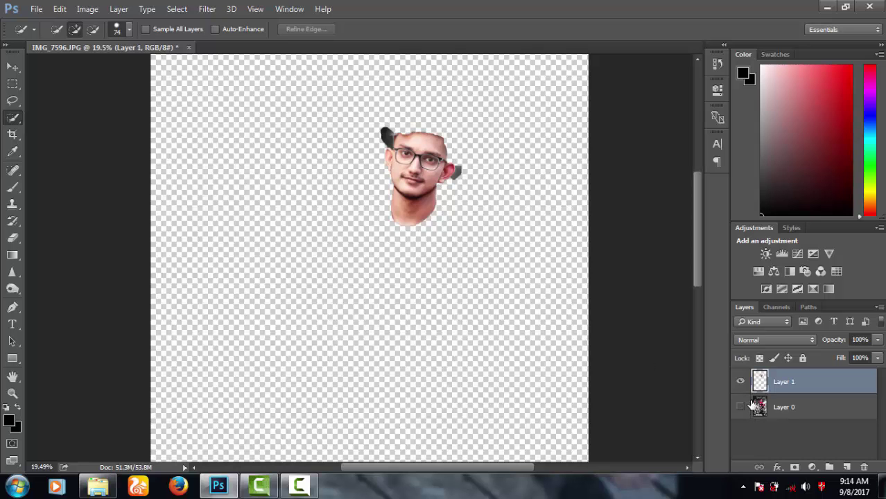
{"action": "left_click", "coordinate": [207, 9]}
{"action": "left_click", "coordinate": [233, 86]}
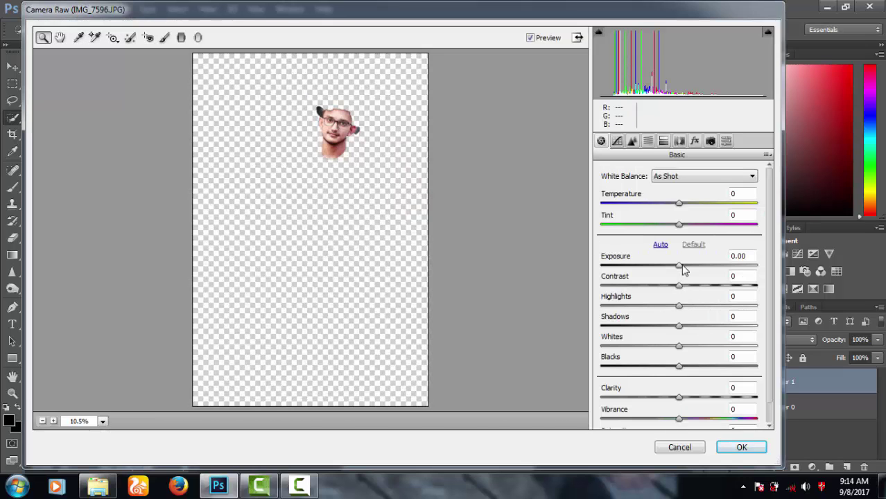
- Add slight contrast to the face, brighten highlights and whites, and set Clarity to -8
{"action": "left_click", "coordinate": [678, 266]}
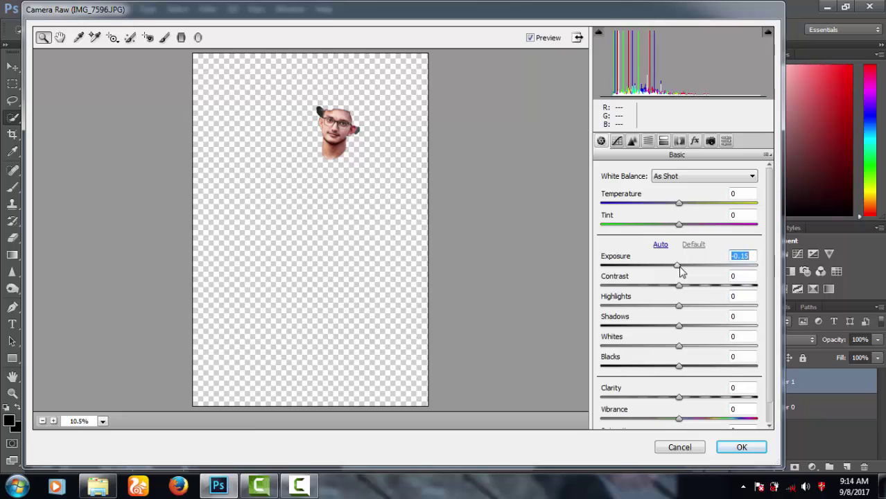
{"action": "mouse_move", "coordinate": [679, 271]}
{"action": "left_mouse_down"}
{"action": "mouse_move", "coordinate": [681, 288]}
{"action": "mouse_move", "coordinate": [708, 309]}
{"action": "mouse_move", "coordinate": [730, 307]}
{"action": "mouse_move", "coordinate": [704, 316]}
{"action": "mouse_move", "coordinate": [725, 330]}
{"action": "mouse_move", "coordinate": [767, 329]}
{"action": "mouse_move", "coordinate": [695, 333]}
{"action": "mouse_move", "coordinate": [691, 312]}
{"action": "mouse_move", "coordinate": [680, 312]}
{"action": "mouse_move", "coordinate": [688, 309]}
{"action": "left_mouse_up"}
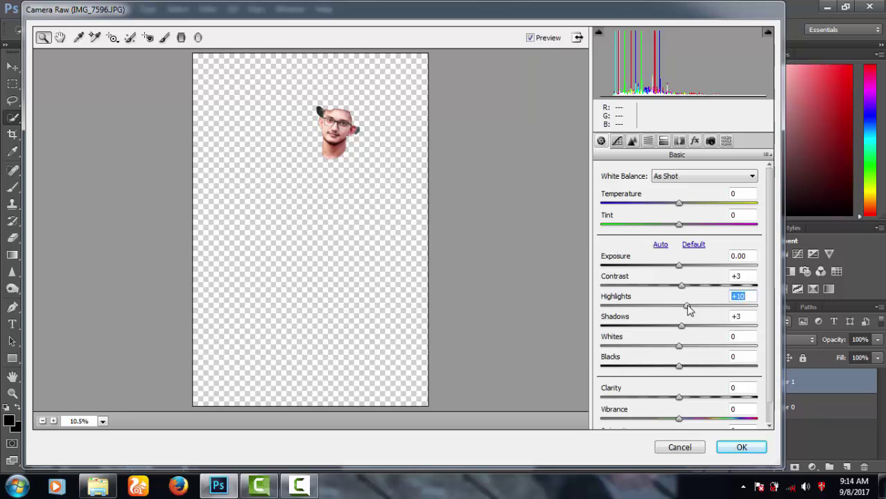
{"action": "left_click_drag", "start_coordinate": [679, 345], "coordinate": [686, 348]}
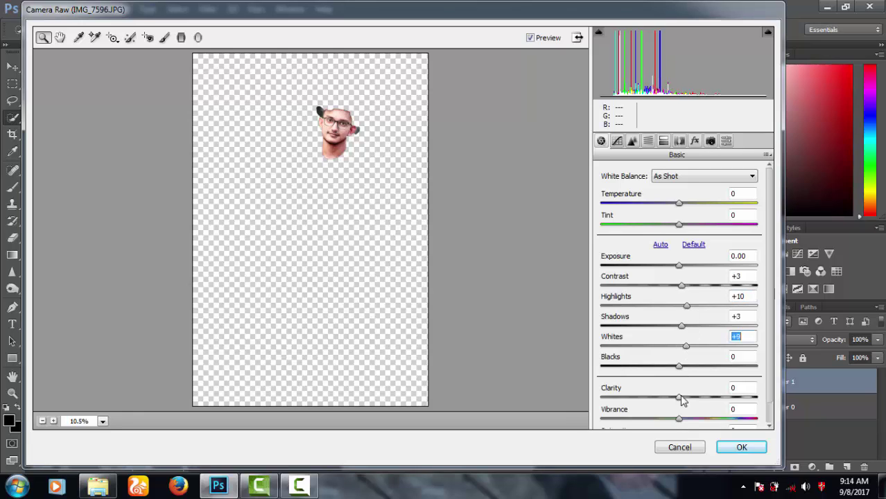
{"action": "left_click_drag", "start_coordinate": [679, 398], "coordinate": [674, 400]}
- Adjust the face's sharpening Masking and add a little luminance noise reduction
{"action": "left_click", "coordinate": [631, 141]}
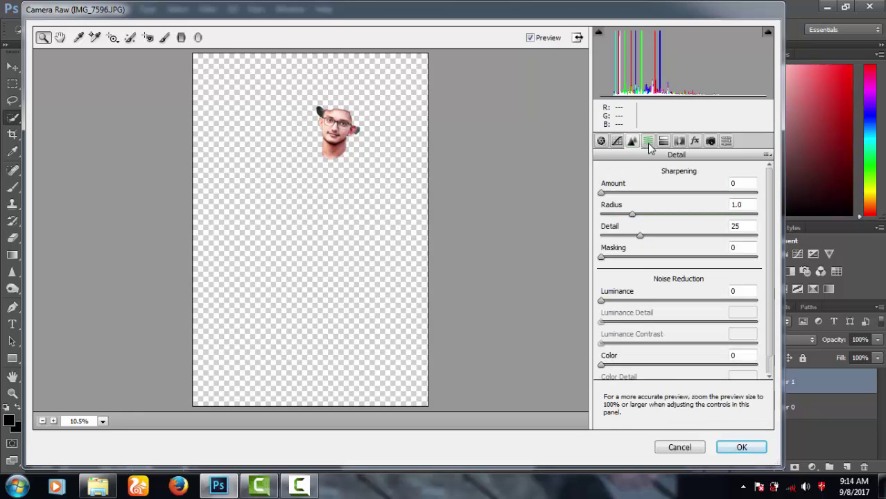
{"action": "left_click", "coordinate": [603, 258]}
{"action": "left_click_drag", "start_coordinate": [602, 300], "coordinate": [617, 300]}
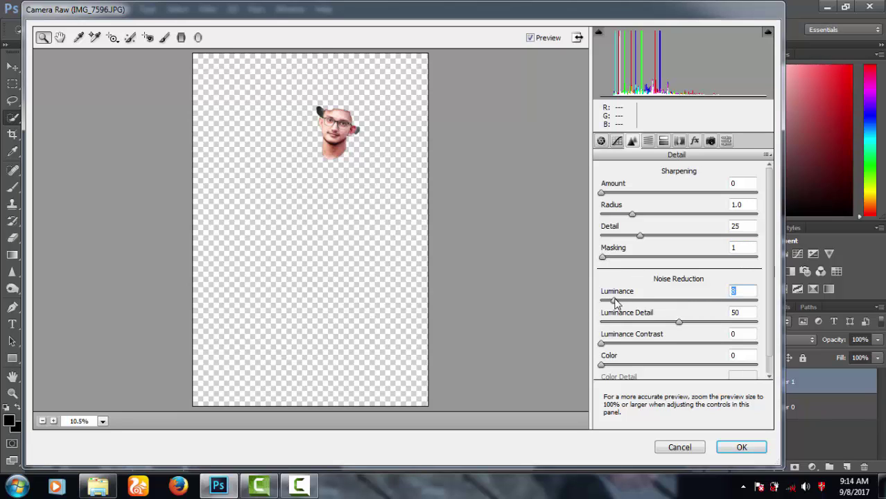
{"action": "left_click", "coordinate": [678, 141]}
{"action": "left_click", "coordinate": [695, 141]}
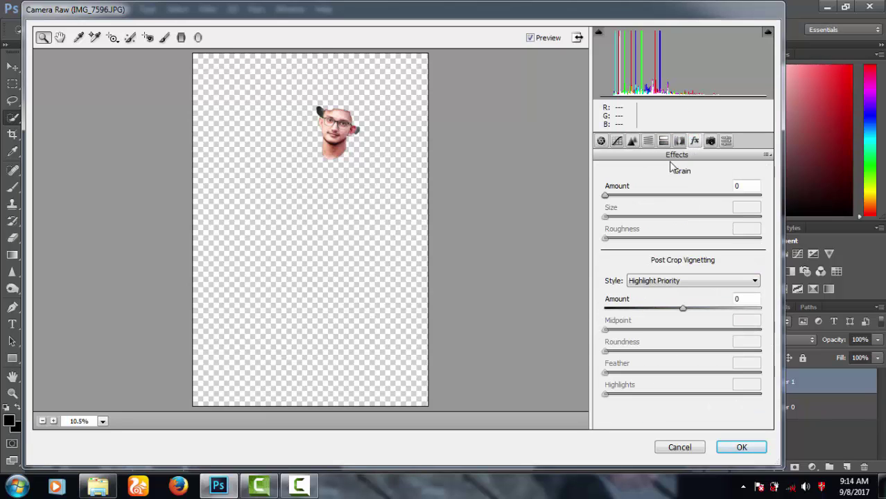
{"action": "left_click", "coordinate": [710, 142]}
{"action": "left_click", "coordinate": [633, 142]}
- Set Reds saturation to -21 and Oranges to -20, then apply Camera Raw to the face
{"action": "left_click", "coordinate": [647, 141]}
{"action": "left_click", "coordinate": [636, 190]}
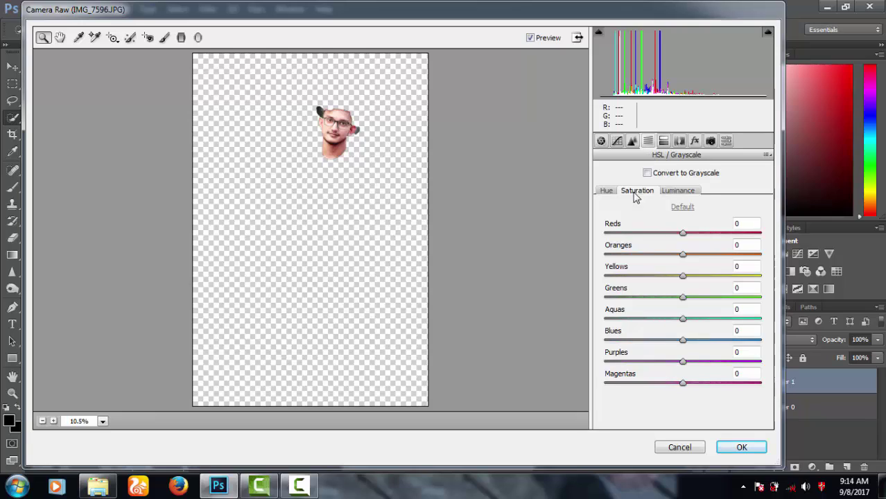
{"action": "mouse_move", "coordinate": [682, 233]}
{"action": "left_mouse_down"}
{"action": "mouse_move", "coordinate": [668, 234]}
{"action": "mouse_move", "coordinate": [678, 256]}
{"action": "mouse_move", "coordinate": [664, 236]}
{"action": "mouse_move", "coordinate": [662, 257]}
{"action": "mouse_move", "coordinate": [667, 236]}
{"action": "left_mouse_up"}
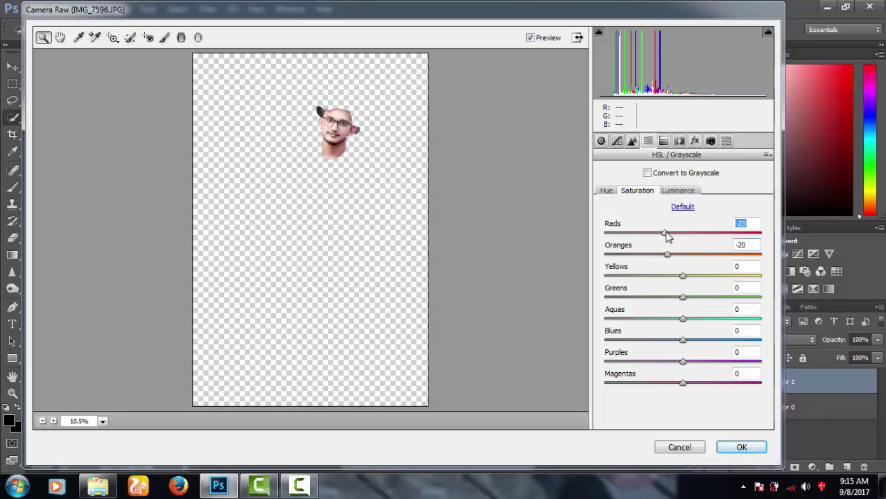
{"action": "left_click", "coordinate": [740, 447]}
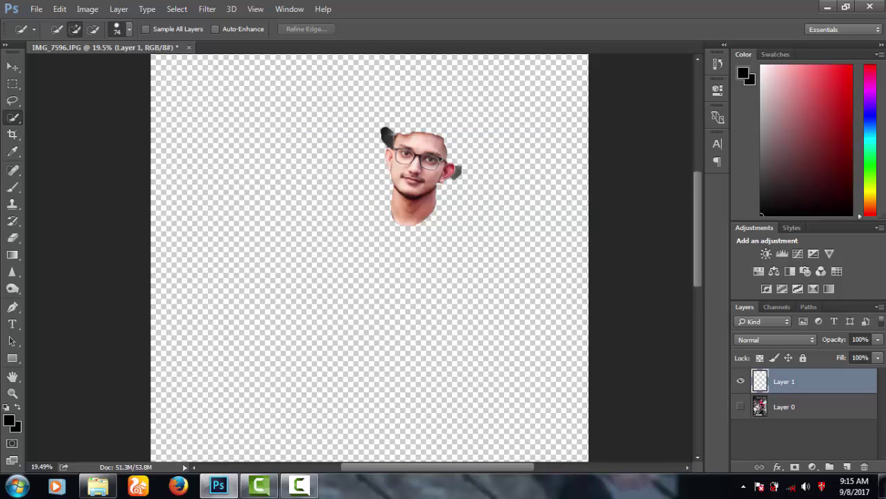
- Show Layer 0 again and merge the face layer into a single Layer 0
{"action": "left_click", "coordinate": [740, 406]}
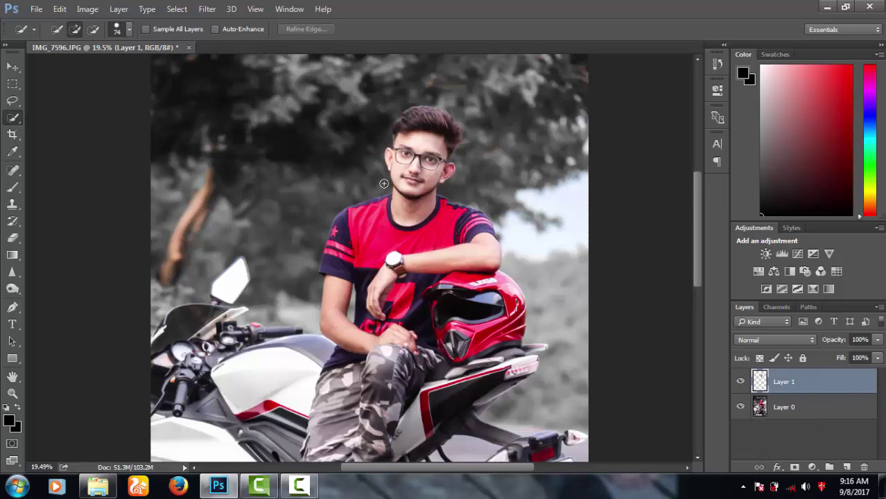
{"action": "left_click", "coordinate": [12, 238]}
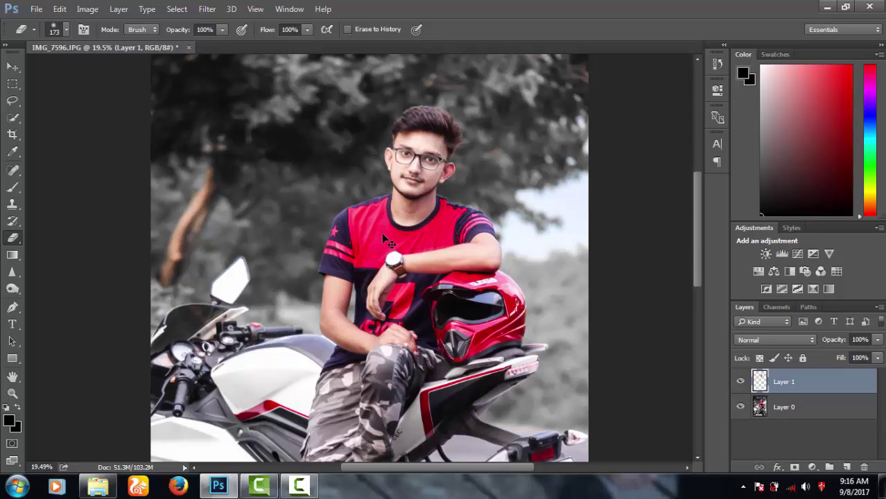
{"action": "right_click", "coordinate": [790, 410]}
{"action": "left_click", "coordinate": [672, 381]}
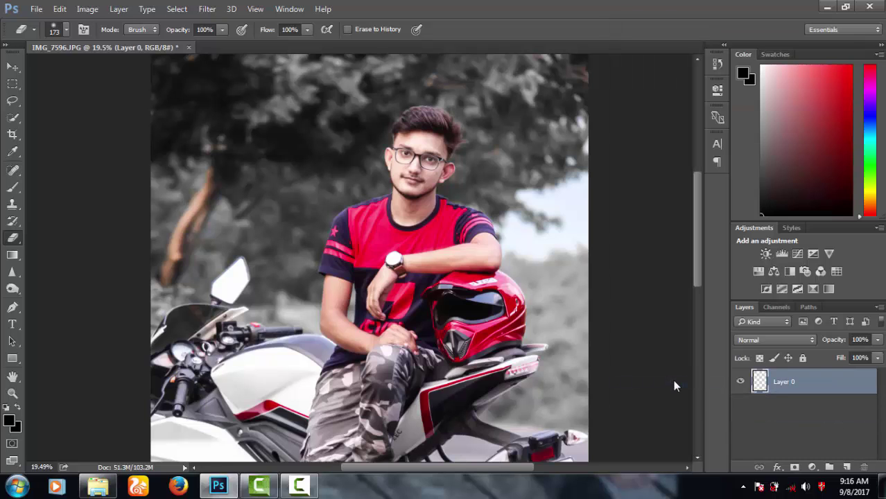
{"action": "scroll", "coordinate": [375, 205], "scroll_direction": "down", "scroll_amount": 1}
{"action": "scroll", "coordinate": [375, 205], "scroll_direction": "down", "scroll_amount": 1}
{"action": "scroll", "coordinate": [375, 206], "scroll_direction": "down", "scroll_amount": 1}
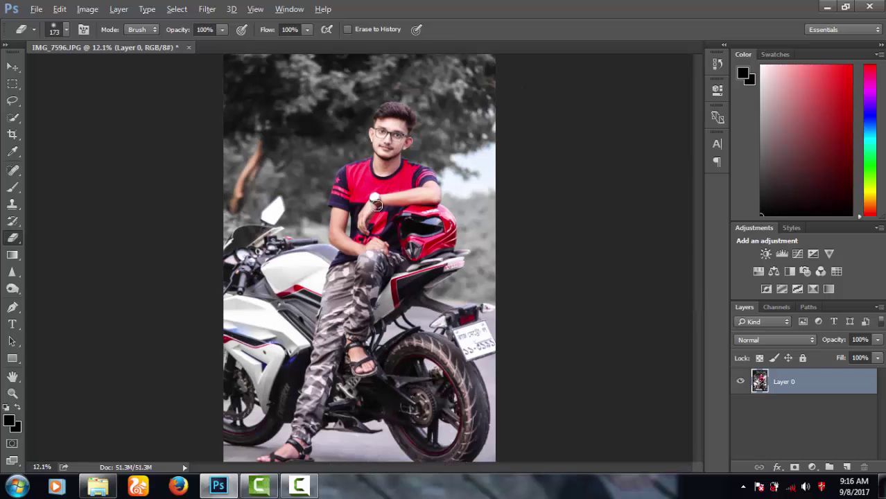
{"action": "left_click", "coordinate": [207, 9]}
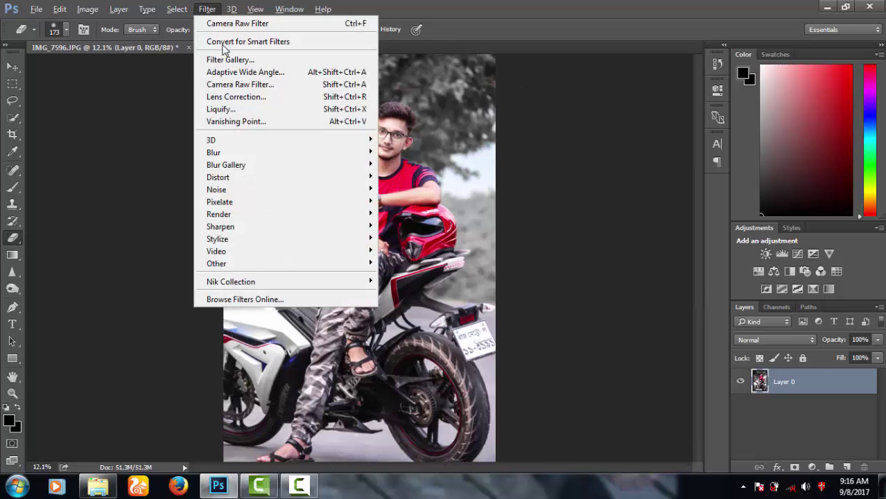
{"action": "mouse_move", "coordinate": [231, 282]}
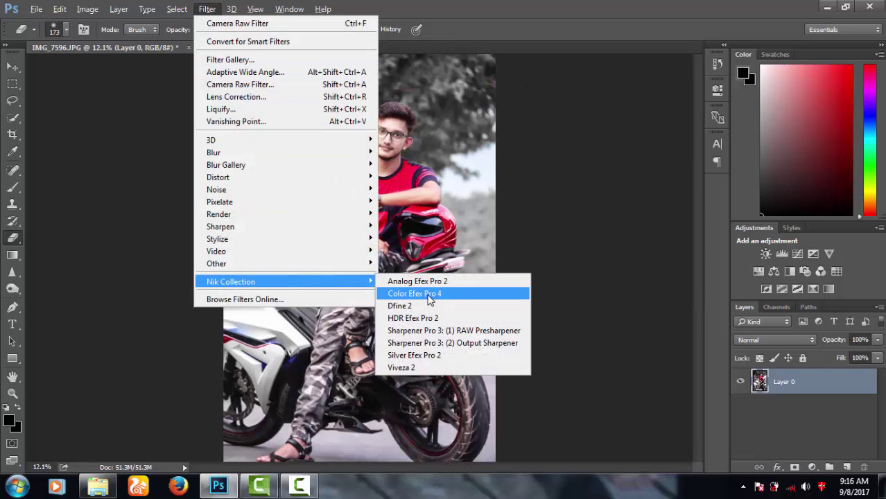
- Launch Color Efex Pro 4 on the merged photo and dismiss the Windows colour-scheme warning
{"action": "left_click", "coordinate": [428, 296]}
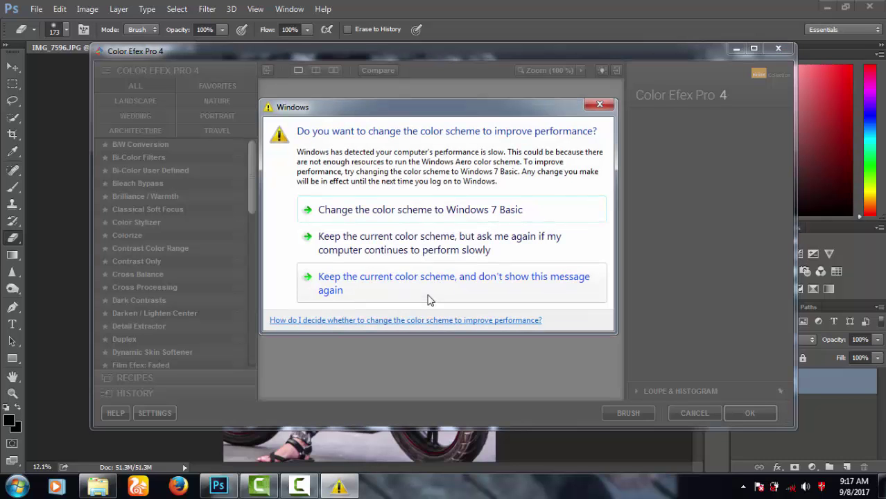
{"action": "left_click", "coordinate": [600, 105]}
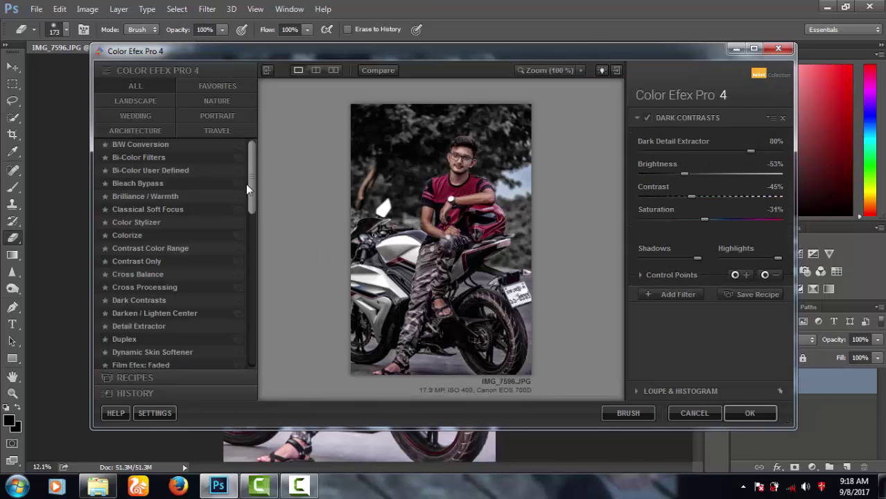
- Preview Remove Color Cast and Darken / Lighten Center, then return to Dark Contrasts
{"action": "mouse_move", "coordinate": [247, 186]}
{"action": "left_mouse_down"}
{"action": "mouse_move", "coordinate": [236, 350]}
{"action": "mouse_move", "coordinate": [249, 194]}
{"action": "left_mouse_up"}
{"action": "left_click", "coordinate": [122, 260]}
{"action": "left_click", "coordinate": [147, 279]}
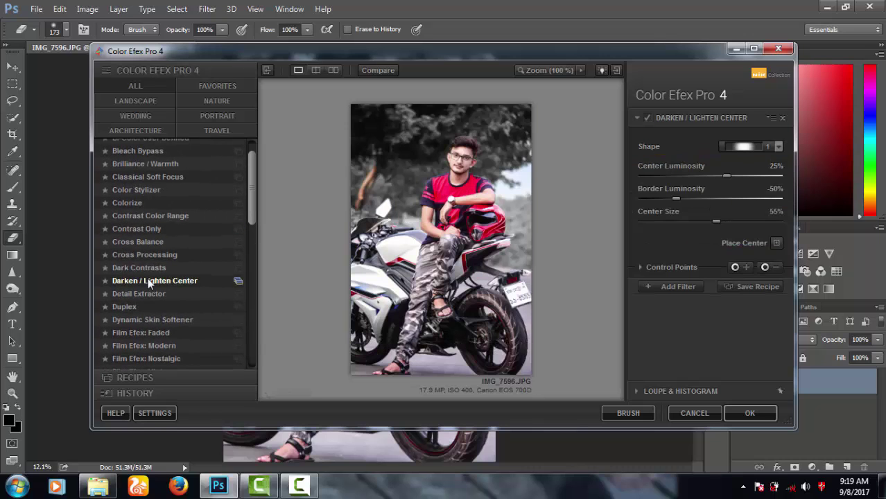
{"action": "left_click", "coordinate": [125, 268]}
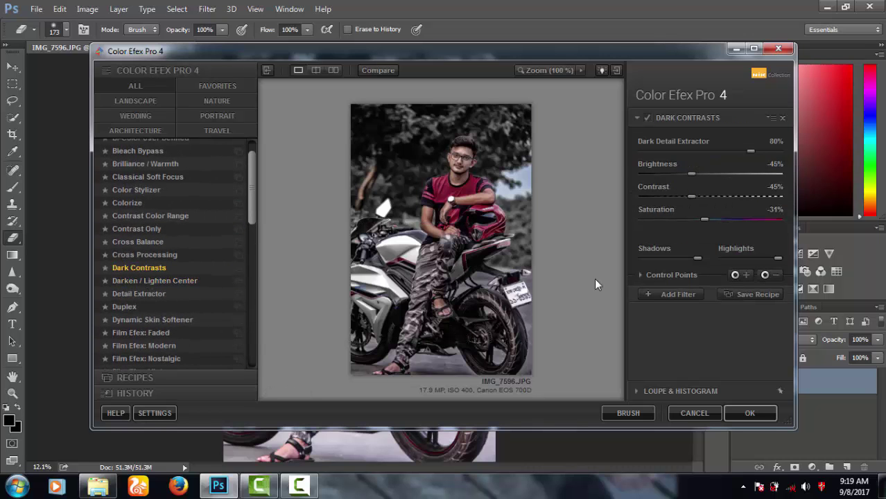
{"action": "left_click", "coordinate": [771, 118]}
{"action": "left_click", "coordinate": [749, 155]}
{"action": "left_click", "coordinate": [771, 117]}
{"action": "left_click", "coordinate": [756, 131]}
- Compare Dark Contrasts on and off, then set Brightness -43%, Contrast -26%, Saturation -42%
{"action": "left_click", "coordinate": [645, 118]}
{"action": "left_click", "coordinate": [645, 117]}
{"action": "mouse_move", "coordinate": [749, 150]}
{"action": "left_mouse_down"}
{"action": "mouse_move", "coordinate": [675, 151]}
{"action": "mouse_move", "coordinate": [751, 151]}
{"action": "left_mouse_up"}
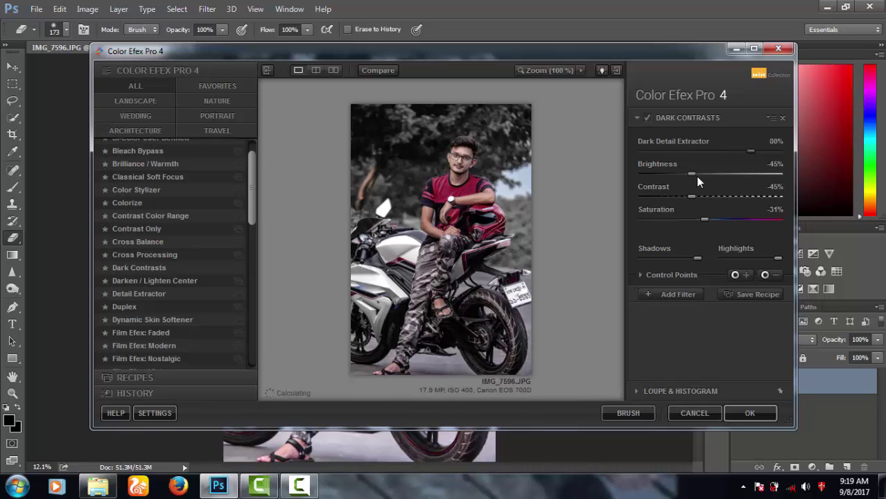
{"action": "left_click_drag", "start_coordinate": [682, 175], "coordinate": [686, 174]}
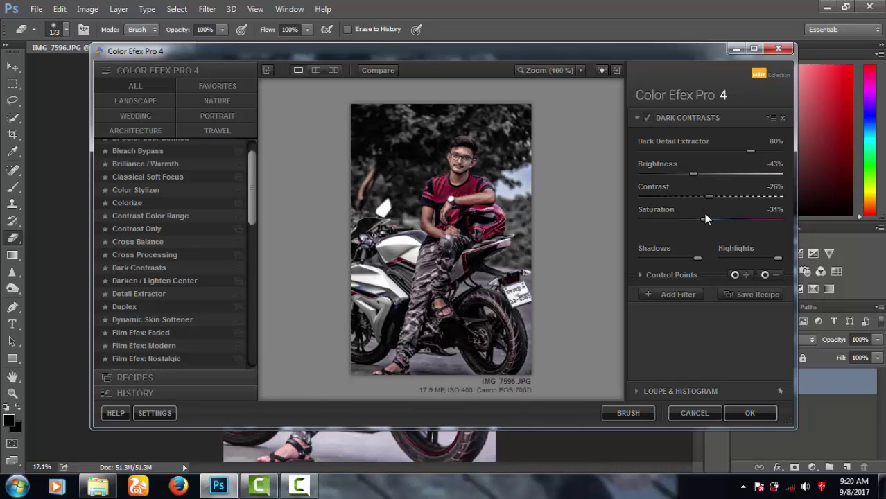
{"action": "mouse_move", "coordinate": [704, 219]}
{"action": "left_mouse_down"}
{"action": "mouse_move", "coordinate": [752, 219]}
{"action": "mouse_move", "coordinate": [688, 219]}
{"action": "left_mouse_up"}
- Place control points on the bike, red helmet, bike body and red shirt, then apply the filter
{"action": "left_click", "coordinate": [397, 281]}
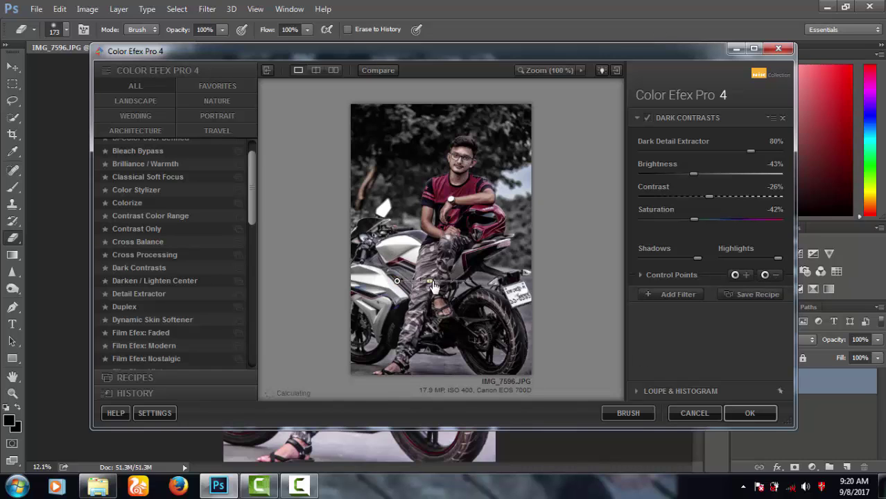
{"action": "mouse_move", "coordinate": [397, 281]}
{"action": "left_mouse_down"}
{"action": "mouse_move", "coordinate": [400, 261]}
{"action": "mouse_move", "coordinate": [377, 244]}
{"action": "left_mouse_up"}
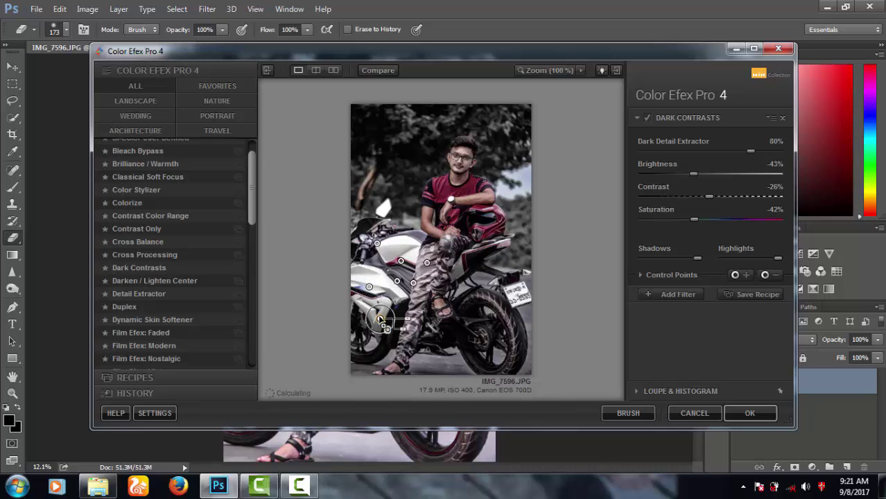
{"action": "left_click", "coordinate": [445, 267]}
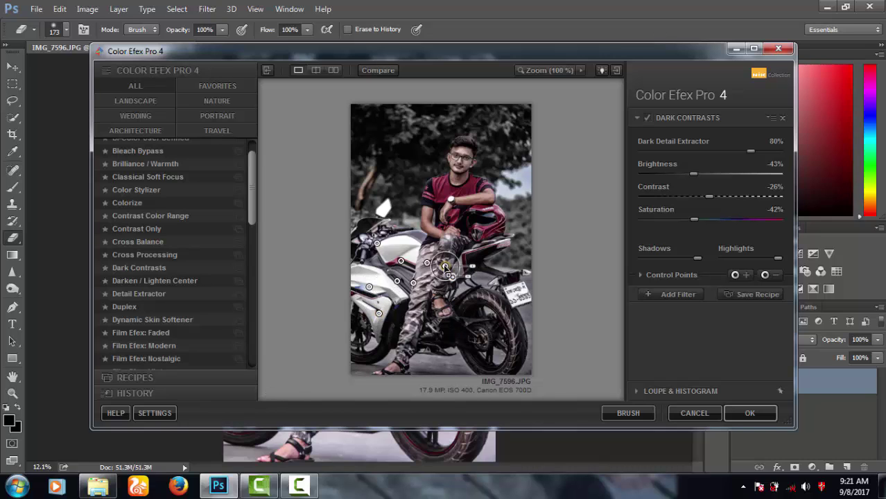
{"action": "mouse_move", "coordinate": [445, 267]}
{"action": "left_mouse_down"}
{"action": "mouse_move", "coordinate": [454, 223]}
{"action": "mouse_move", "coordinate": [359, 274]}
{"action": "left_mouse_up"}
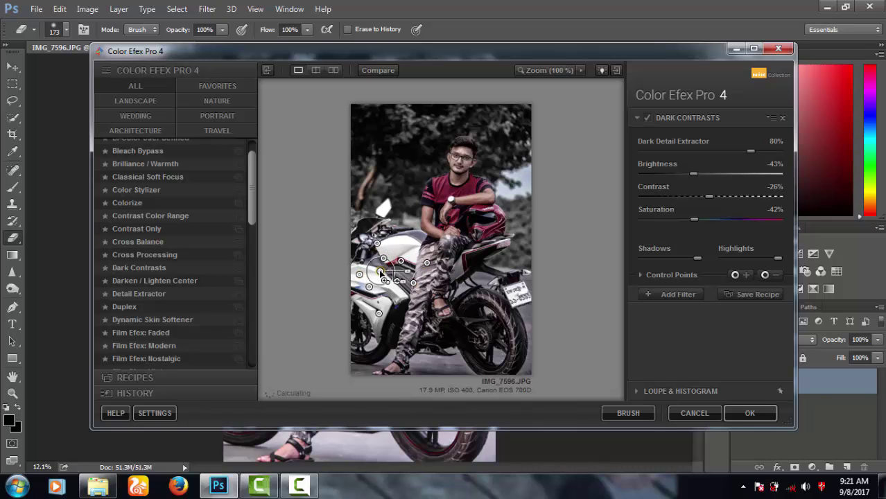
{"action": "left_click_drag", "start_coordinate": [412, 284], "coordinate": [388, 244]}
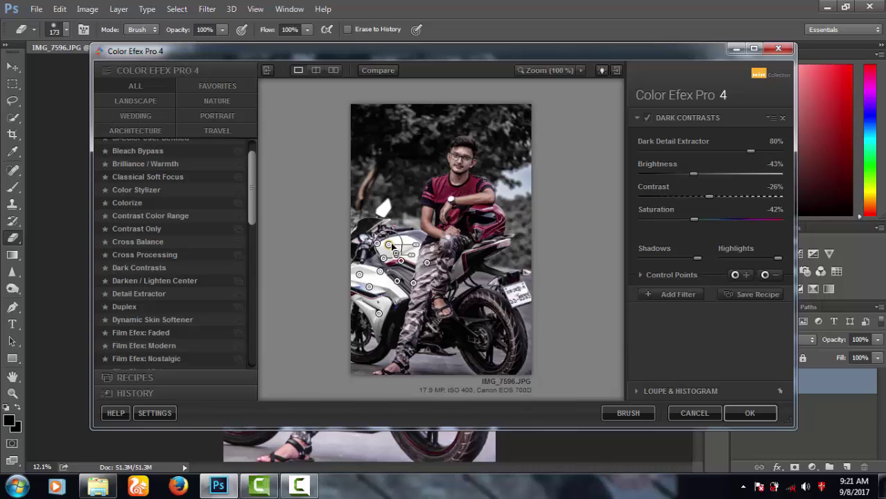
{"action": "mouse_move", "coordinate": [388, 244]}
{"action": "left_mouse_down"}
{"action": "mouse_move", "coordinate": [463, 204]}
{"action": "mouse_move", "coordinate": [461, 158]}
{"action": "mouse_move", "coordinate": [443, 201]}
{"action": "mouse_move", "coordinate": [460, 202]}
{"action": "mouse_move", "coordinate": [436, 215]}
{"action": "mouse_move", "coordinate": [477, 222]}
{"action": "left_mouse_up"}
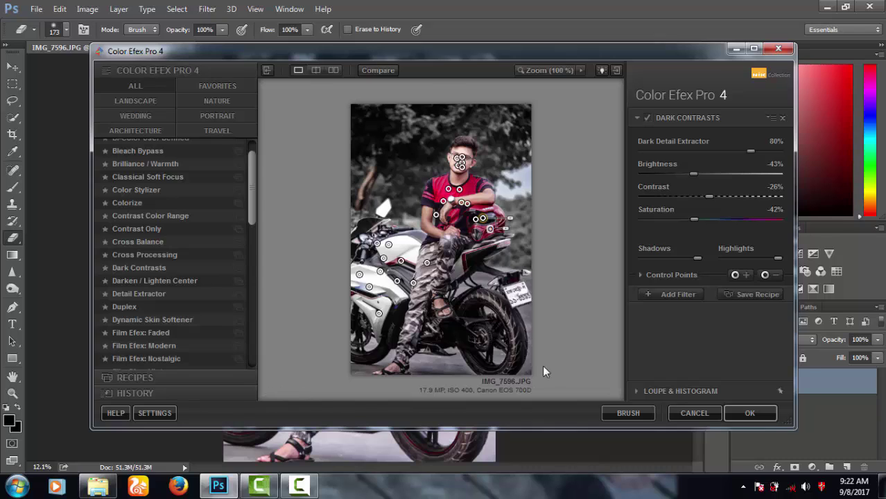
{"action": "left_click", "coordinate": [749, 412]}
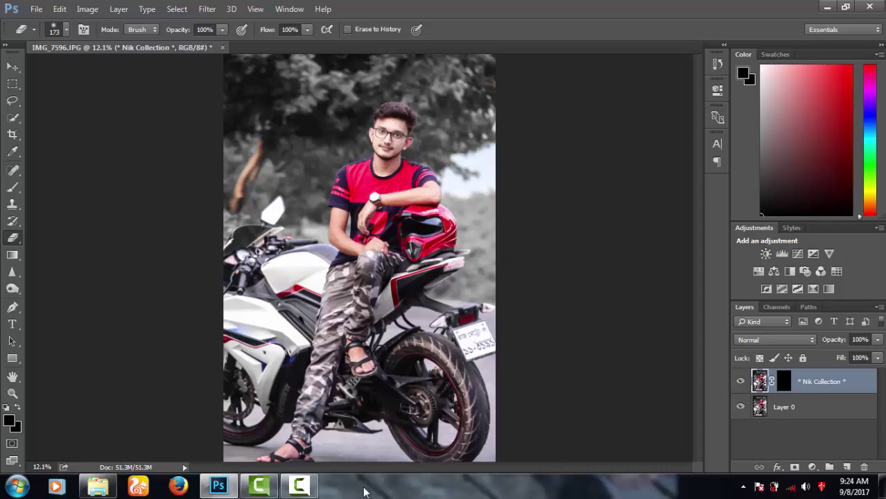
- Erase the Dark Contrasts (CEP 4) effect around the face and left shoulder with a 250 px eraser
{"action": "left_click", "coordinate": [603, 109]}
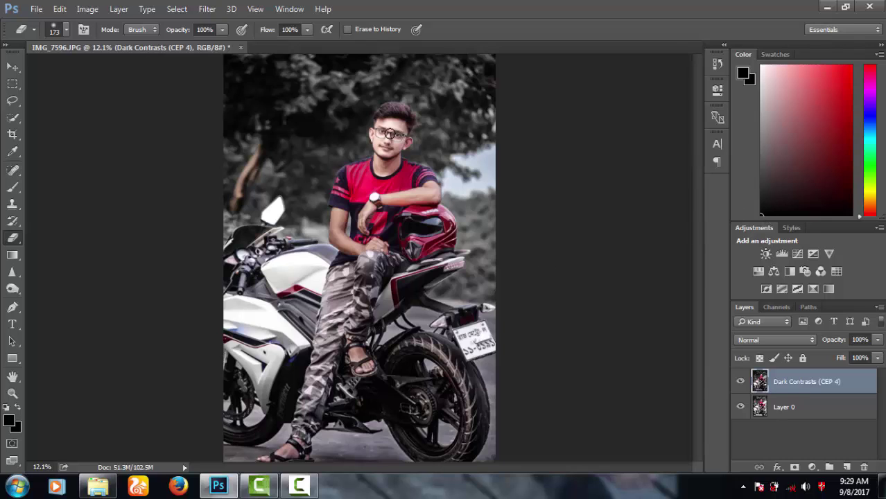
{"action": "left_click_drag", "start_coordinate": [390, 133], "coordinate": [386, 146]}
{"action": "mouse_move", "coordinate": [351, 172]}
{"action": "left_mouse_down"}
{"action": "mouse_move", "coordinate": [336, 209]}
{"action": "mouse_move", "coordinate": [339, 230]}
{"action": "mouse_move", "coordinate": [368, 249]}
{"action": "mouse_move", "coordinate": [360, 206]}
{"action": "mouse_move", "coordinate": [367, 236]}
{"action": "mouse_move", "coordinate": [392, 246]}
{"action": "left_mouse_up"}
- Erase the dark effect over the red helmet with a 498 px brush, then the forearm with a smaller one
{"action": "right_click", "coordinate": [394, 234]}
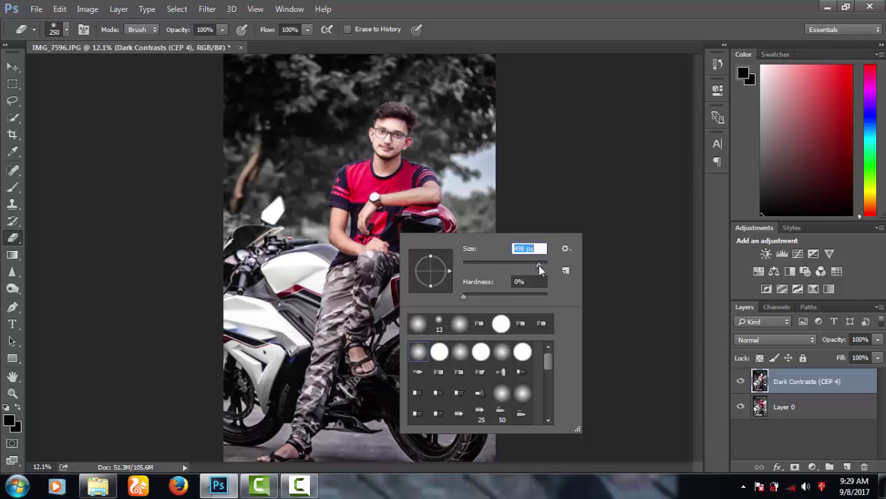
{"action": "left_click", "coordinate": [429, 212]}
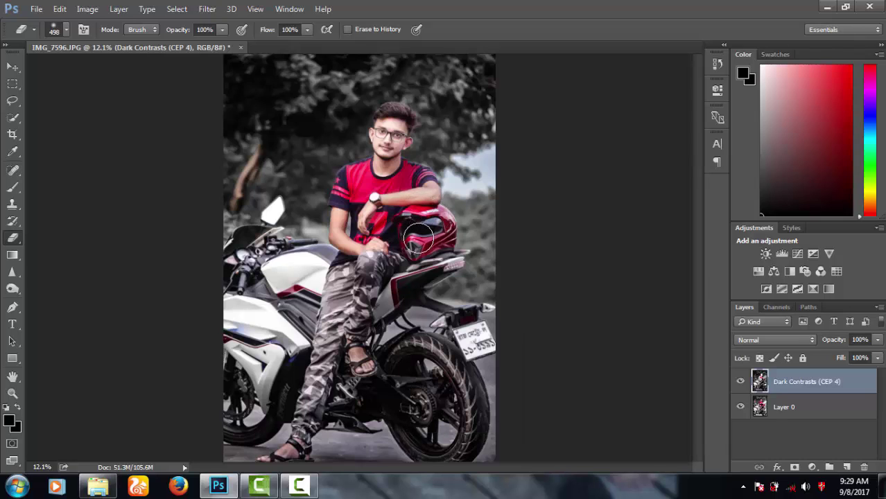
{"action": "mouse_move", "coordinate": [417, 239]}
{"action": "left_mouse_down"}
{"action": "mouse_move", "coordinate": [413, 249]}
{"action": "mouse_move", "coordinate": [428, 222]}
{"action": "mouse_move", "coordinate": [428, 254]}
{"action": "left_mouse_up"}
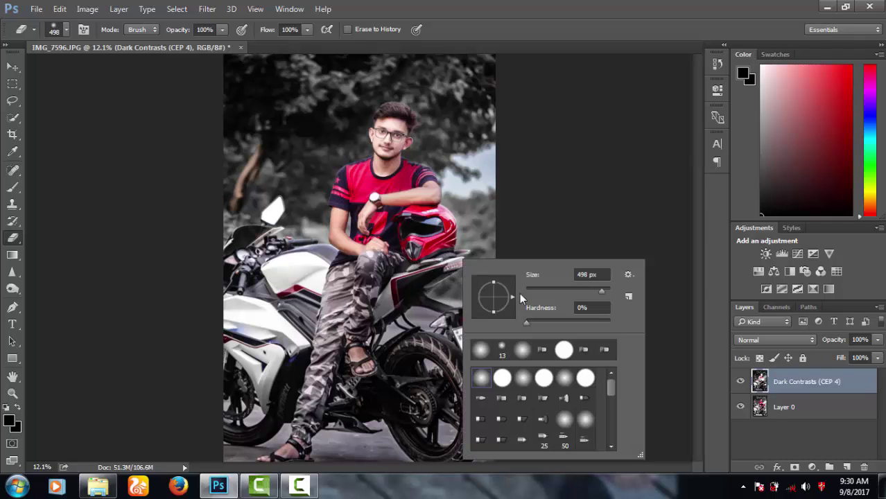
{"action": "right_click", "coordinate": [457, 260]}
{"action": "left_click_drag", "start_coordinate": [519, 292], "coordinate": [562, 288]}
{"action": "key", "text": "Return"}
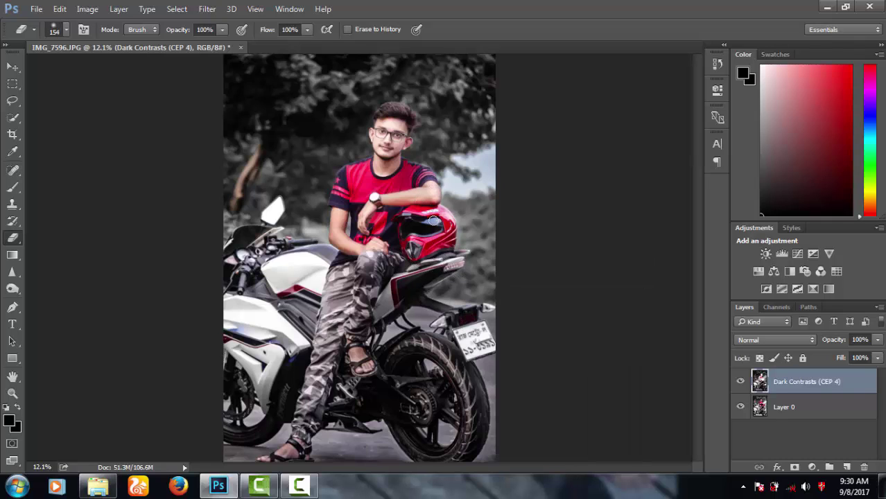
{"action": "left_click_drag", "start_coordinate": [428, 207], "coordinate": [371, 206]}
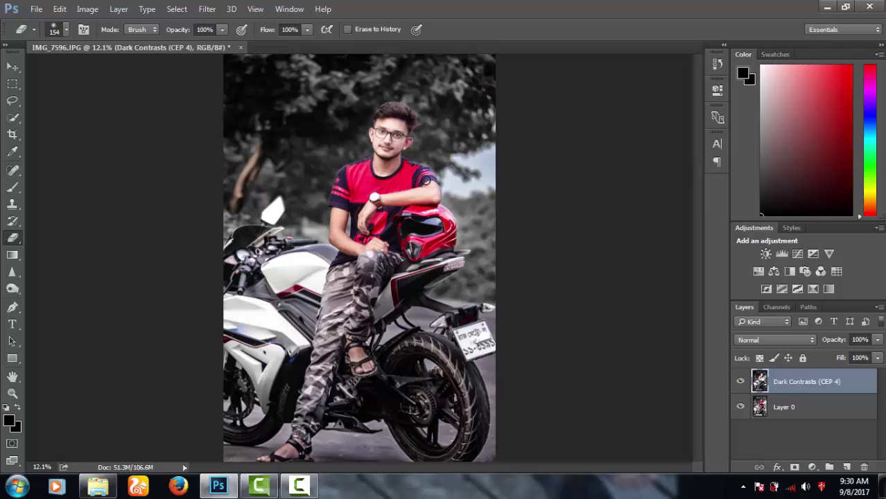
- Erase the dark effect from the bike fairing and licence plate at 452 px, then reduce the eraser to 164 px
{"action": "right_click", "coordinate": [419, 188]}
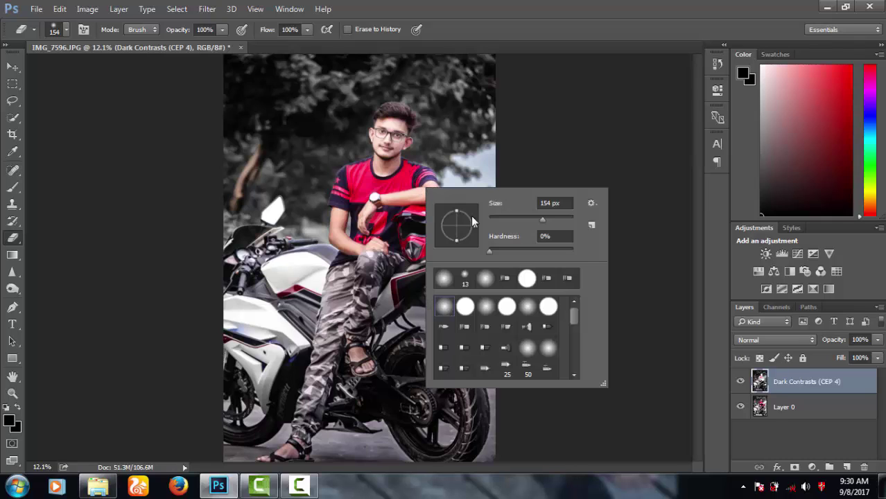
{"action": "key", "text": "Return"}
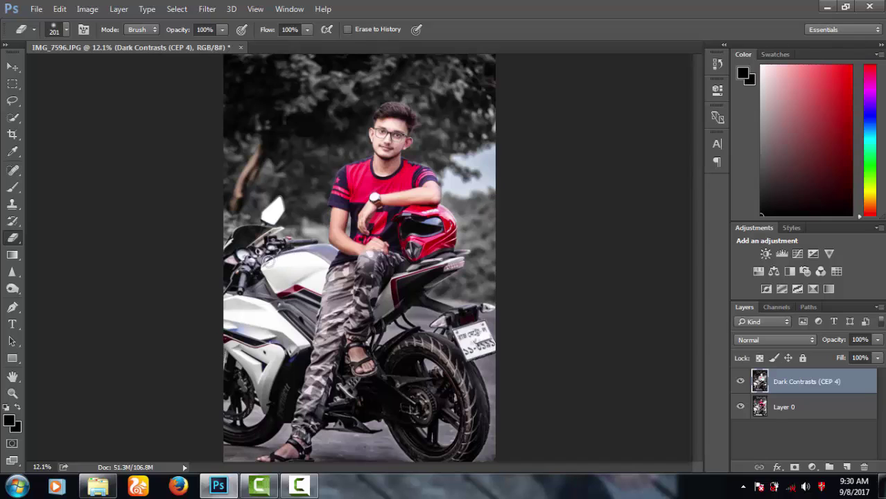
{"action": "right_click", "coordinate": [292, 296]}
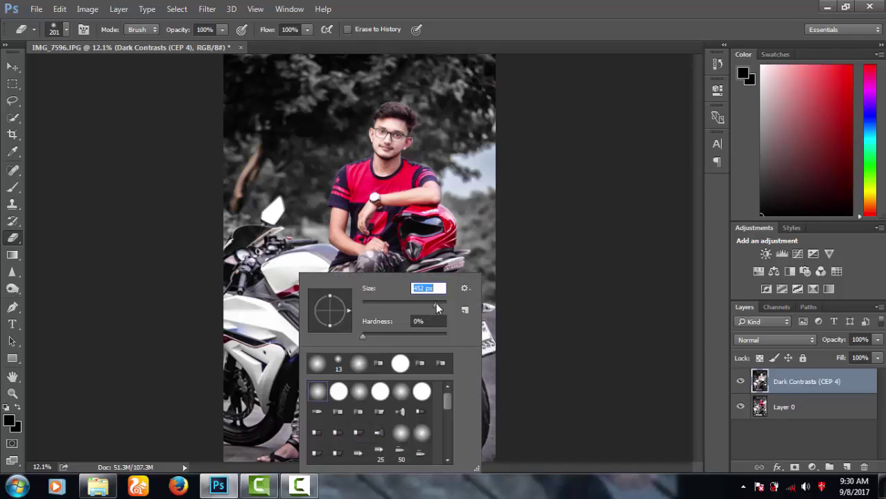
{"action": "key", "text": "Return"}
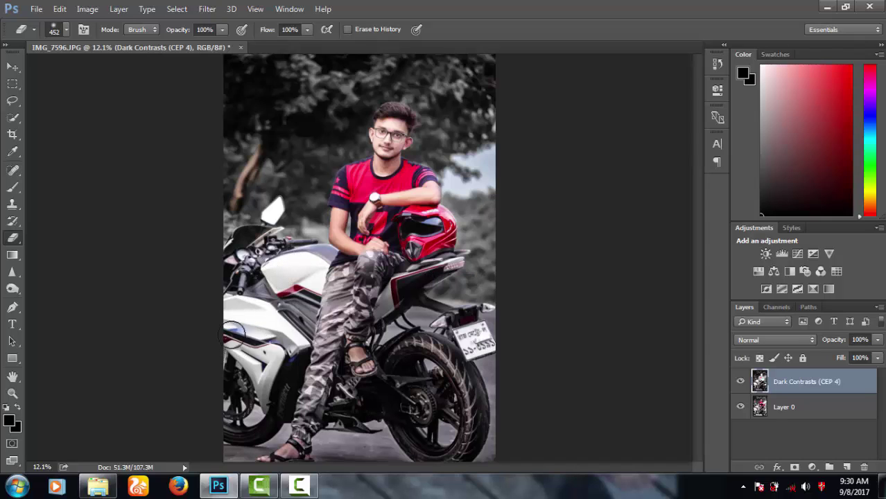
{"action": "mouse_move", "coordinate": [258, 371]}
{"action": "left_mouse_down"}
{"action": "mouse_move", "coordinate": [266, 281]}
{"action": "mouse_move", "coordinate": [262, 373]}
{"action": "left_mouse_up"}
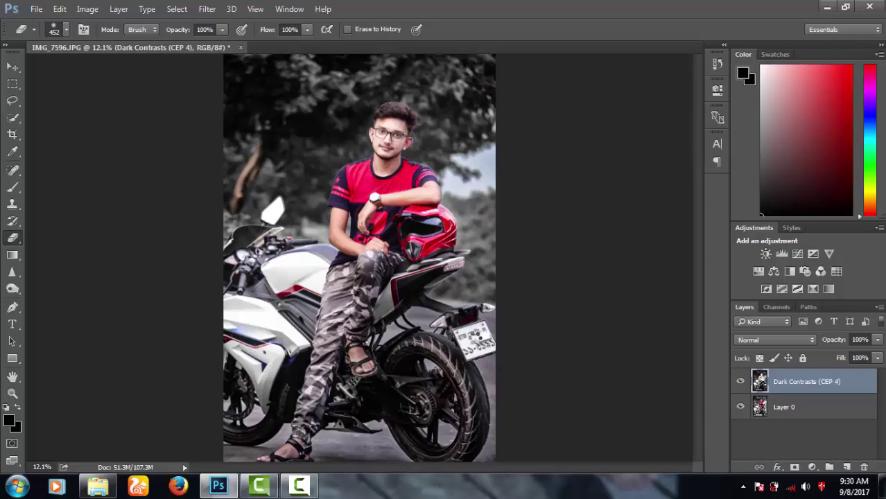
{"action": "left_click_drag", "start_coordinate": [475, 340], "coordinate": [473, 337]}
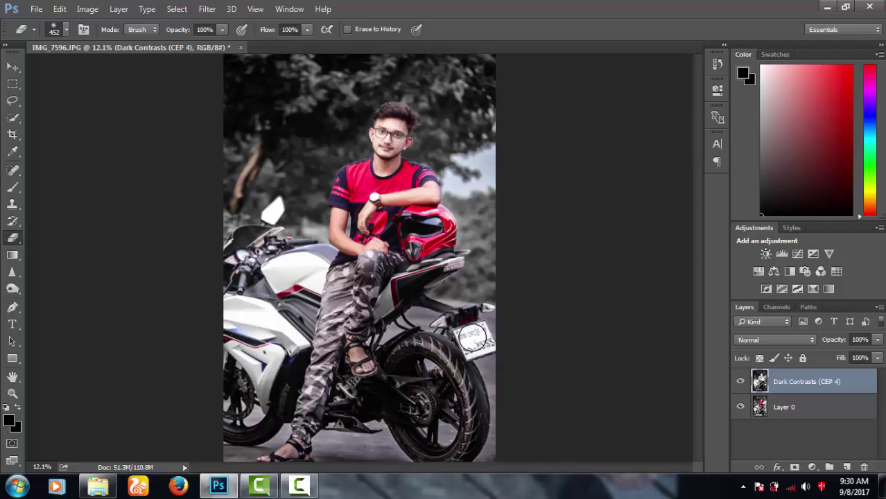
{"action": "left_click_drag", "start_coordinate": [473, 337], "coordinate": [474, 338]}
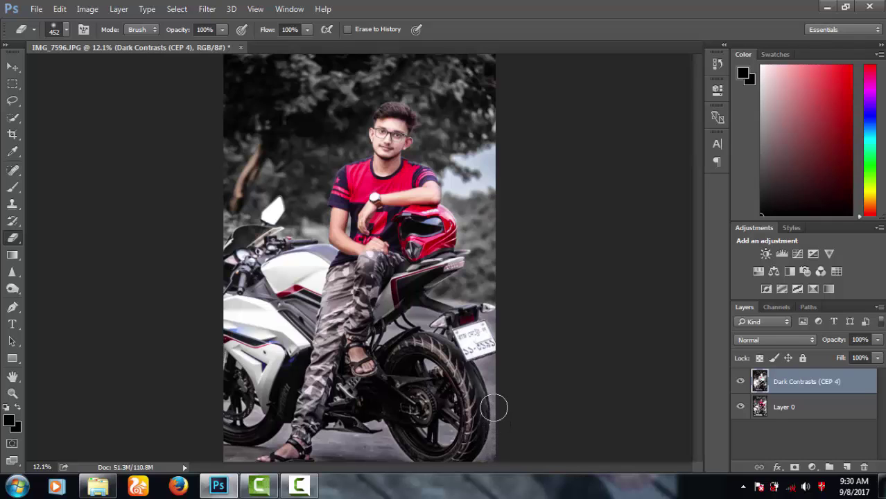
{"action": "right_click", "coordinate": [418, 359]}
{"action": "left_click_drag", "start_coordinate": [547, 304], "coordinate": [521, 302]}
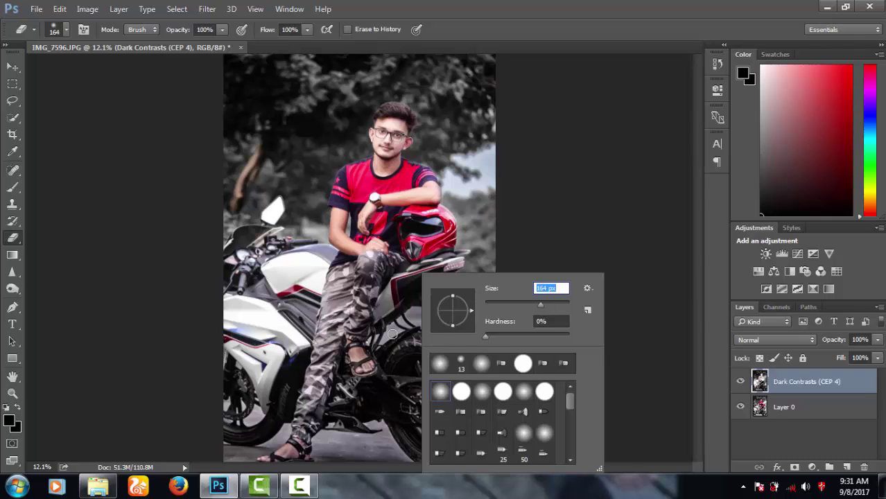
{"action": "key", "text": "Return"}
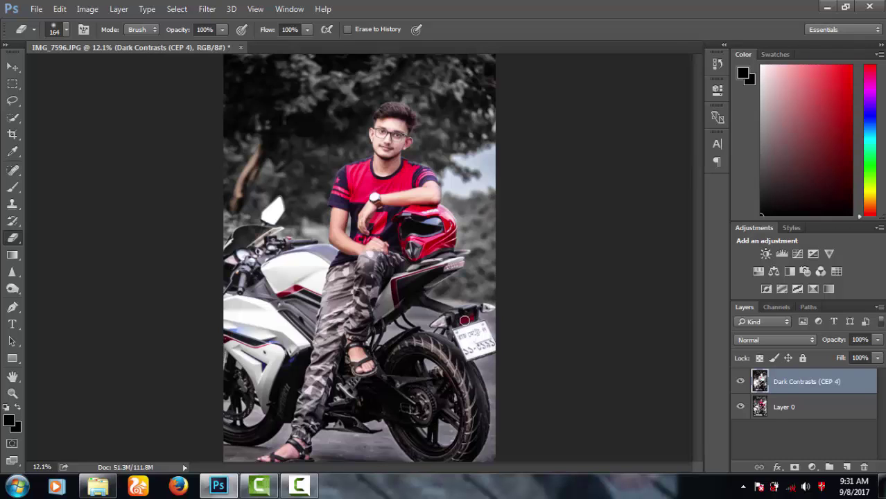
- Create an empty Layer 1 above Dark Contrasts (CEP 4) from the Layers panel
{"action": "left_click", "coordinate": [846, 467]}
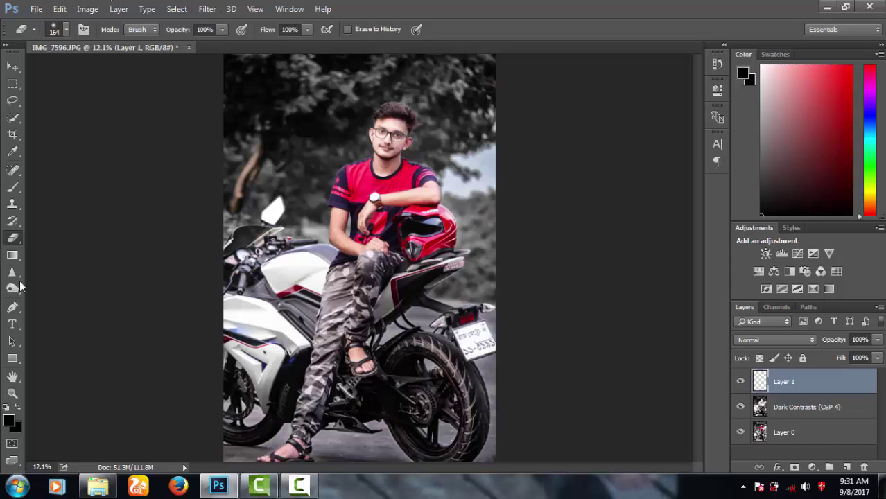
- Switch to the Brush tool and enlarge it to about 498 px
{"action": "left_click", "coordinate": [12, 187]}
{"action": "left_click", "coordinate": [66, 29]}
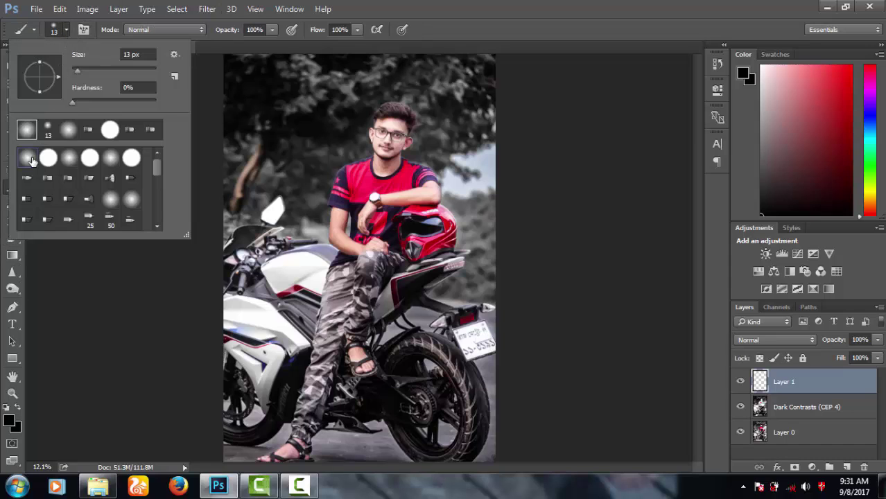
{"action": "right_click", "coordinate": [356, 277]}
{"action": "left_click_drag", "start_coordinate": [423, 303], "coordinate": [493, 303]}
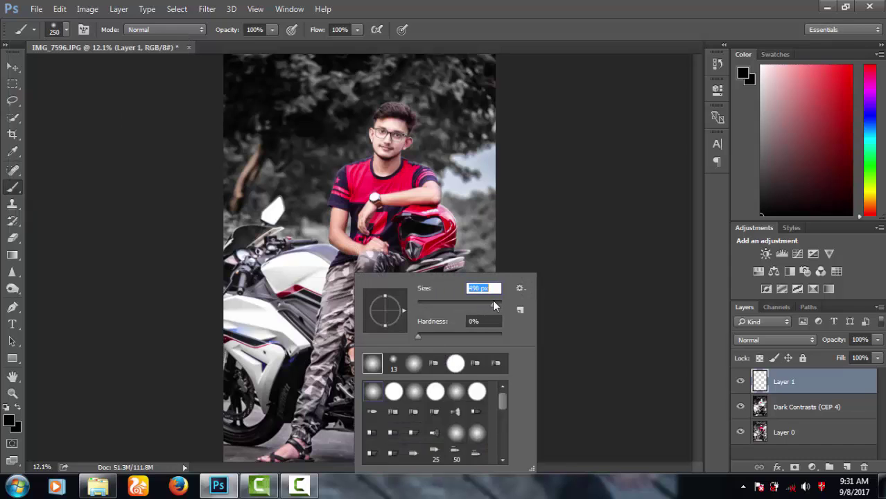
- Set the foreground to bright yellow (#e3e609) and paint one soft dab beside the left shoulder
{"action": "left_click", "coordinate": [10, 422]}
{"action": "left_click_drag", "start_coordinate": [456, 232], "coordinate": [464, 156]}
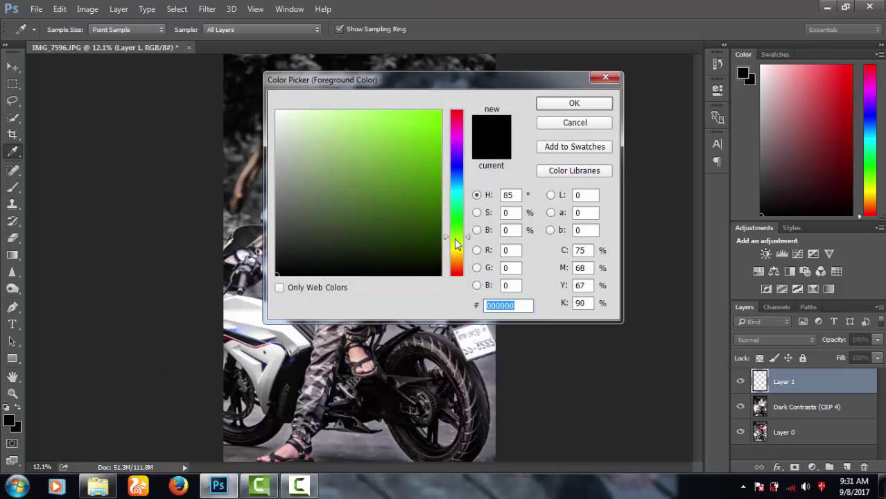
{"action": "left_click_drag", "start_coordinate": [465, 155], "coordinate": [463, 247]}
{"action": "left_click_drag", "start_coordinate": [423, 151], "coordinate": [436, 114]}
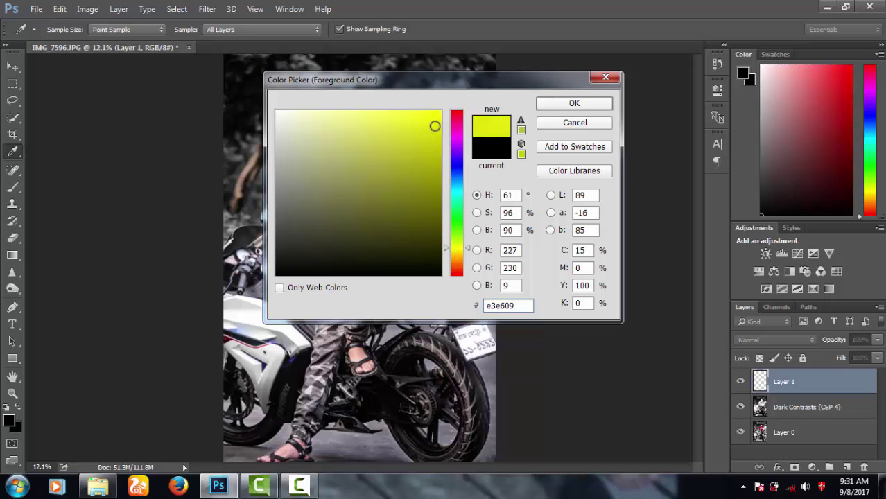
{"action": "left_click", "coordinate": [573, 103]}
{"action": "key", "text": "b"}
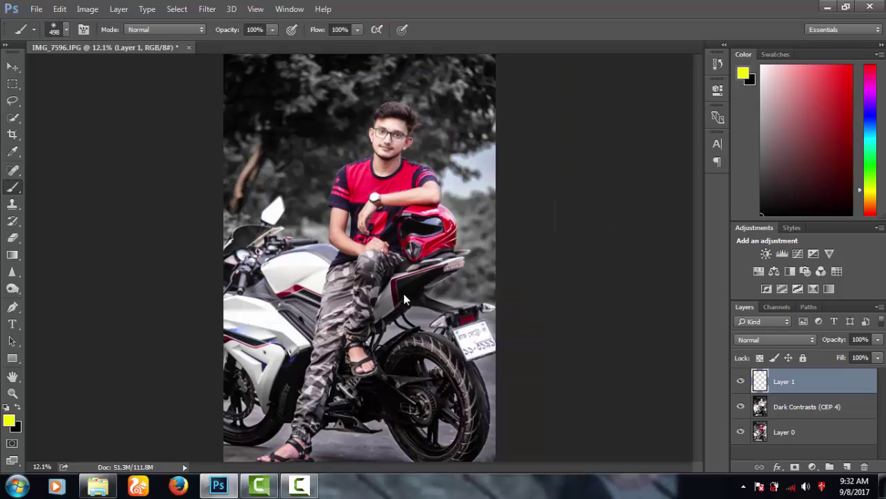
{"action": "left_click", "coordinate": [298, 184]}
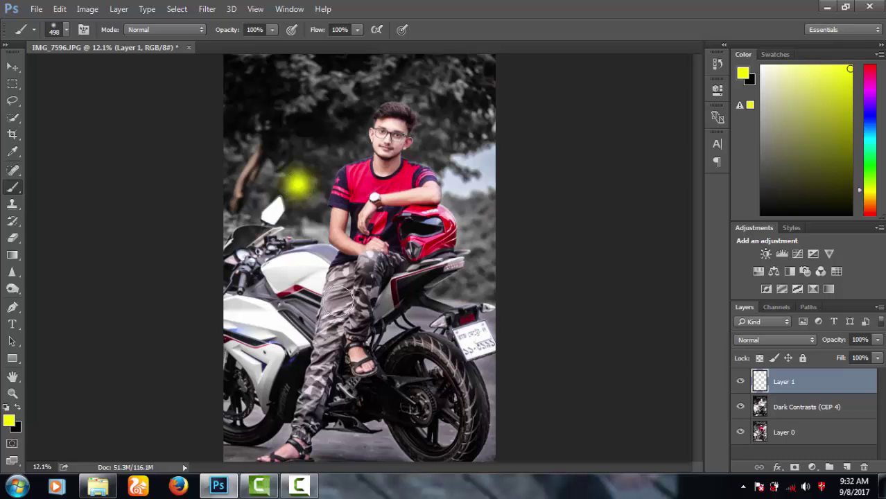
{"action": "key", "text": "ctrl+t"}
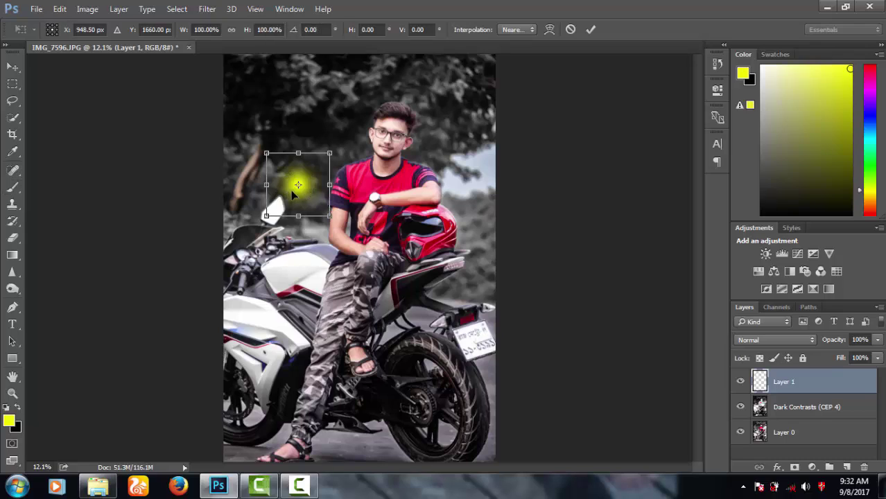
- Move the yellow dab onto the bike's tail, stretch it into a thin tilted streak, and commit
{"action": "mouse_move", "coordinate": [310, 193]}
{"action": "left_mouse_down"}
{"action": "mouse_move", "coordinate": [442, 333]}
{"action": "mouse_move", "coordinate": [445, 326]}
{"action": "left_mouse_up"}
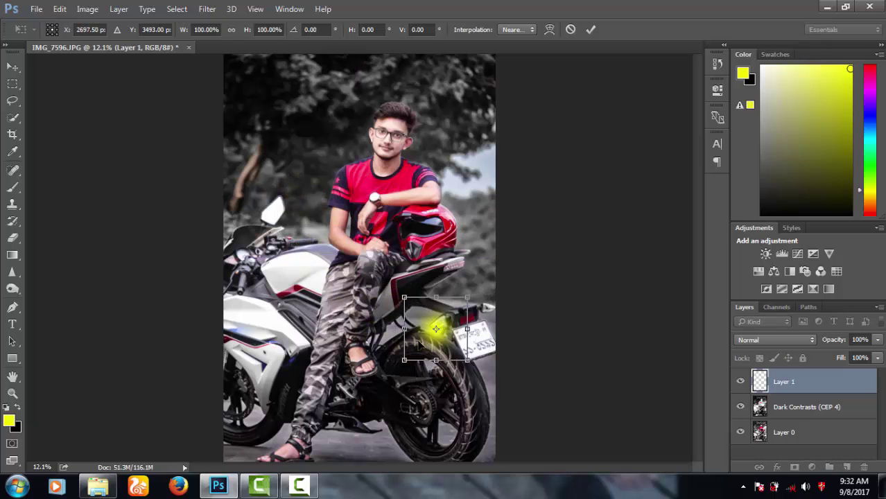
{"action": "mouse_move", "coordinate": [466, 359]}
{"action": "left_mouse_down"}
{"action": "mouse_move", "coordinate": [514, 370]}
{"action": "mouse_move", "coordinate": [455, 338]}
{"action": "left_mouse_up"}
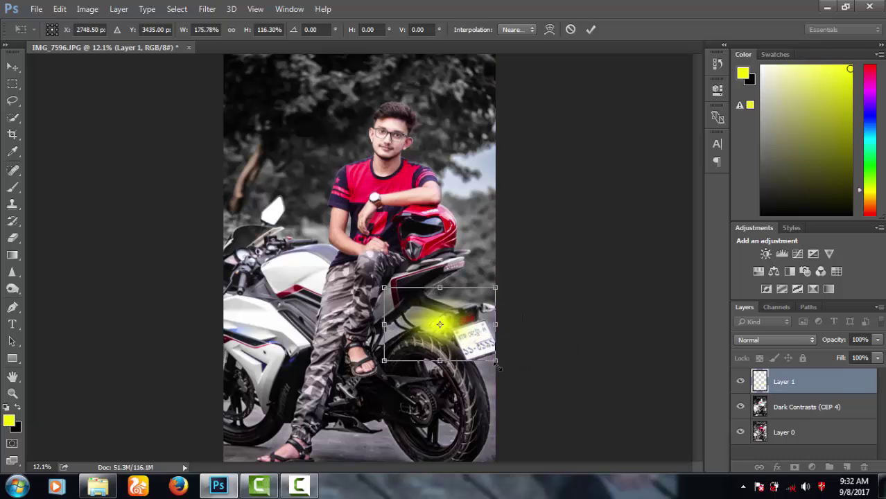
{"action": "left_click_drag", "start_coordinate": [494, 359], "coordinate": [472, 329]}
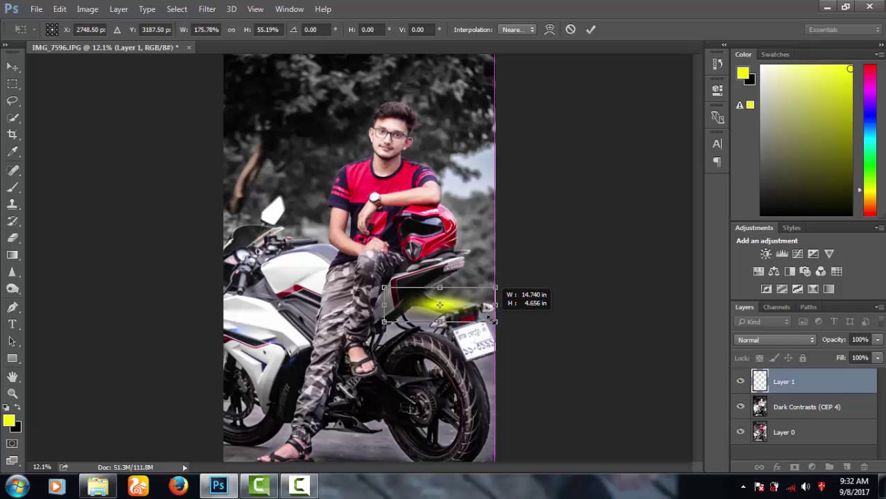
{"action": "mouse_move", "coordinate": [471, 328]}
{"action": "left_mouse_down"}
{"action": "mouse_move", "coordinate": [495, 321]}
{"action": "mouse_move", "coordinate": [455, 325]}
{"action": "left_mouse_up"}
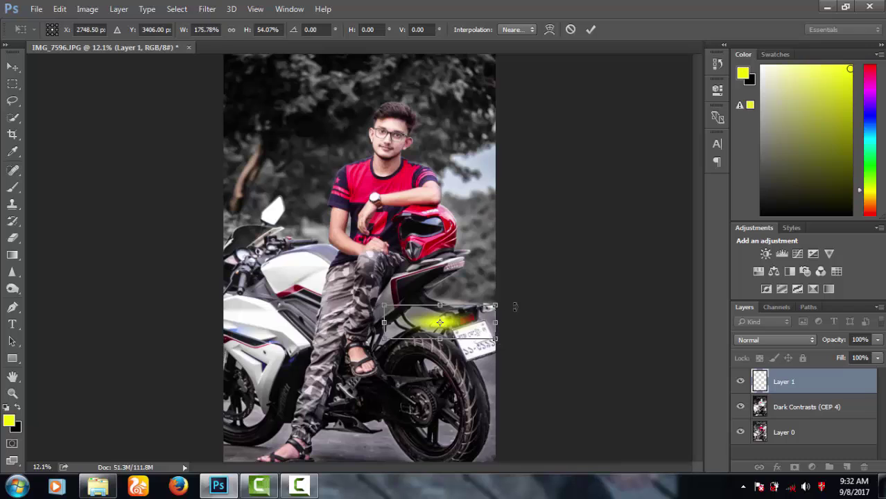
{"action": "left_click_drag", "start_coordinate": [543, 304], "coordinate": [558, 258]}
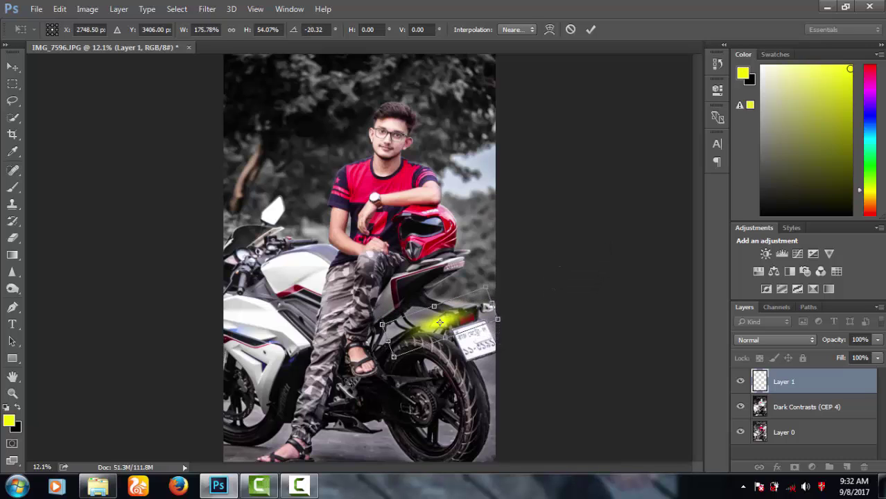
{"action": "left_click_drag", "start_coordinate": [388, 340], "coordinate": [360, 351]}
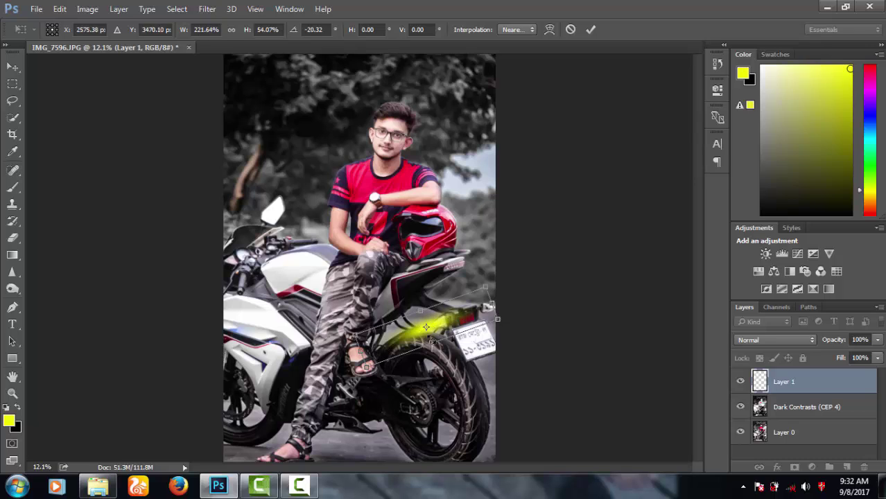
{"action": "left_click_drag", "start_coordinate": [441, 328], "coordinate": [449, 324]}
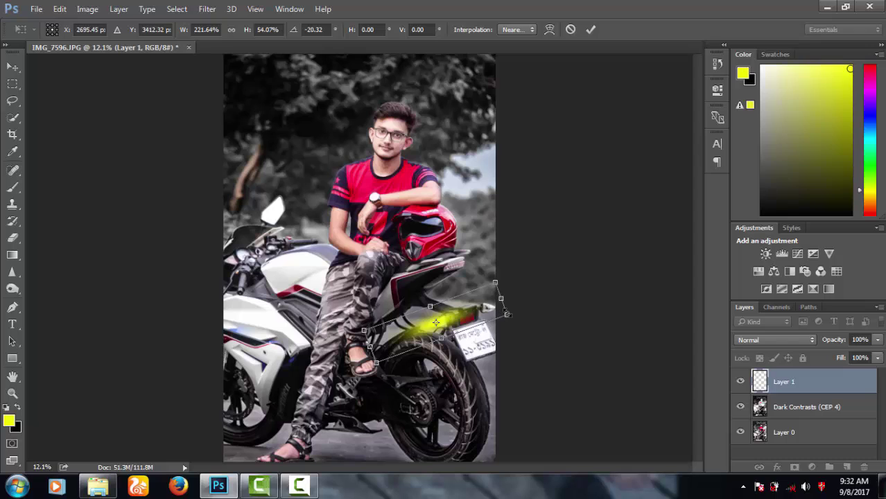
{"action": "left_click_drag", "start_coordinate": [506, 314], "coordinate": [443, 326]}
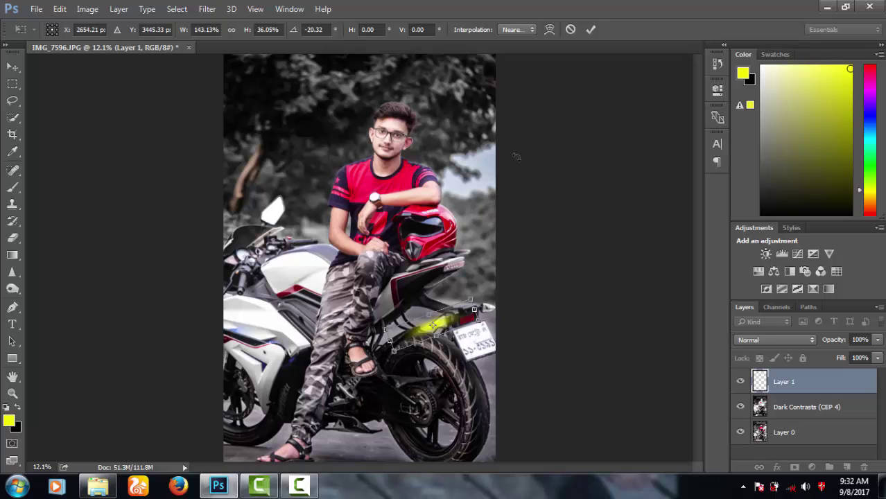
{"action": "left_click", "coordinate": [589, 28]}
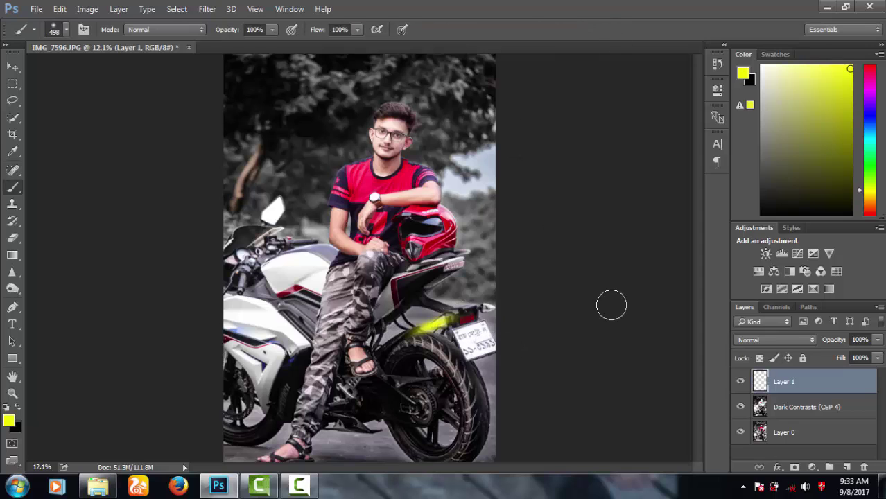
- Position the copied yellow streak on the bike's rear and rotate it to about 16°
{"action": "left_click", "coordinate": [12, 66]}
{"action": "left_click_drag", "start_coordinate": [437, 328], "coordinate": [496, 311]}
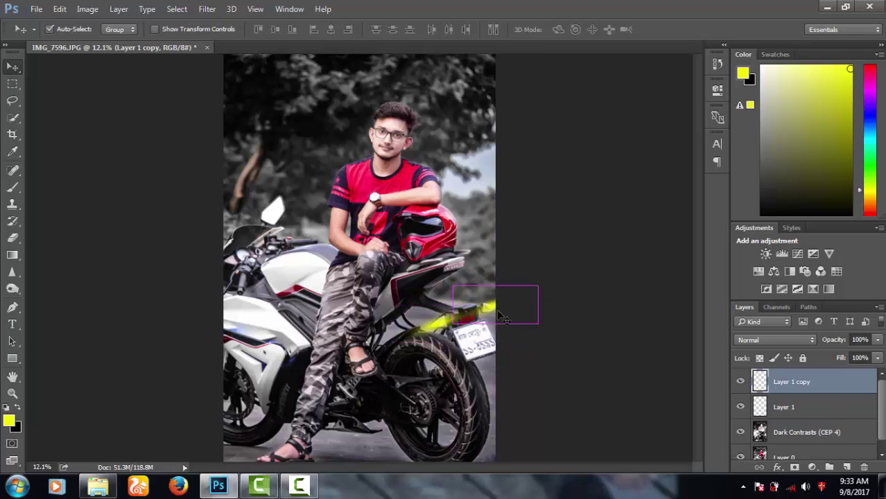
{"action": "key", "text": "ctrl+t"}
{"action": "left_click_drag", "start_coordinate": [572, 299], "coordinate": [571, 312]}
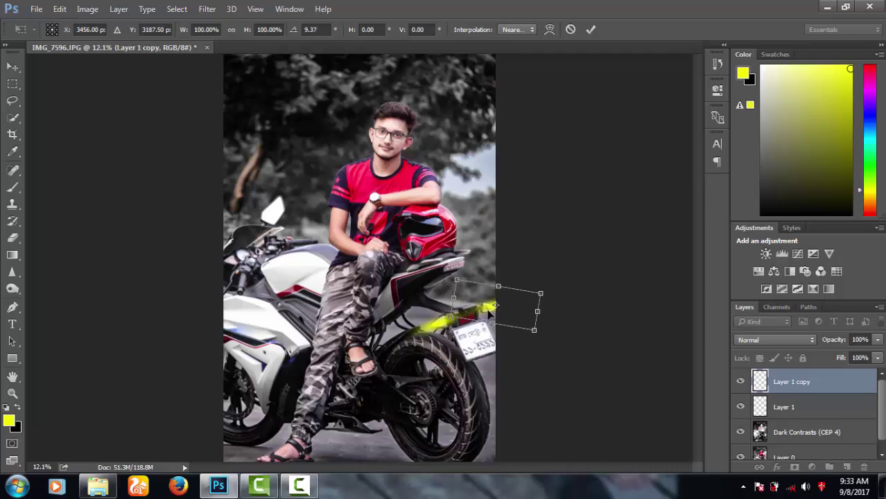
{"action": "left_click_drag", "start_coordinate": [489, 313], "coordinate": [483, 313]}
{"action": "left_click_drag", "start_coordinate": [569, 297], "coordinate": [565, 308]}
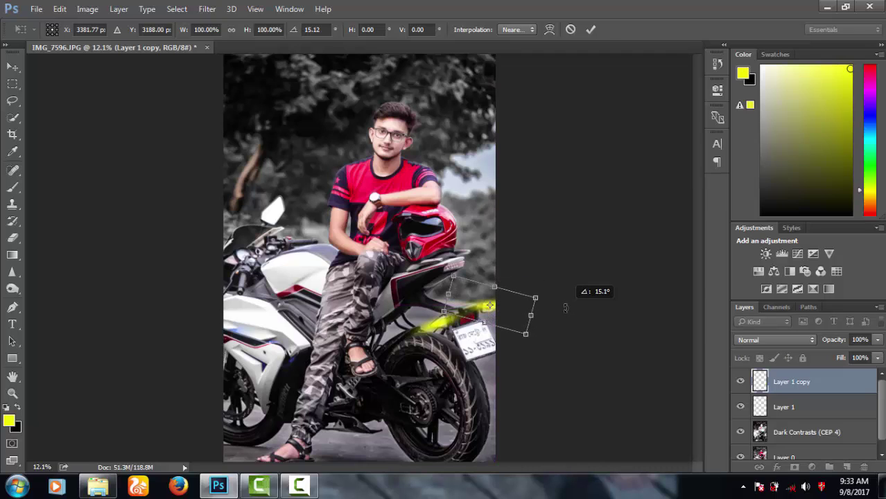
{"action": "mouse_move", "coordinate": [503, 307]}
{"action": "left_mouse_down"}
{"action": "mouse_move", "coordinate": [544, 300]}
{"action": "mouse_move", "coordinate": [505, 317]}
{"action": "left_mouse_up"}
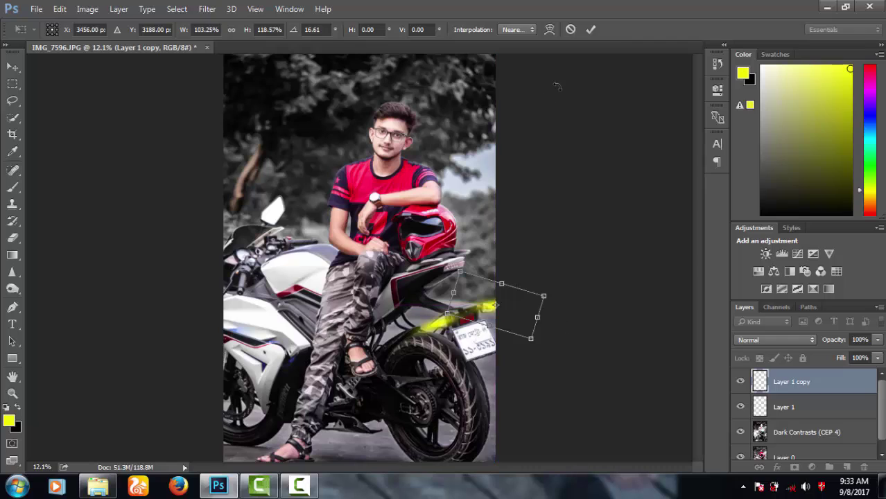
{"action": "left_click", "coordinate": [591, 29]}
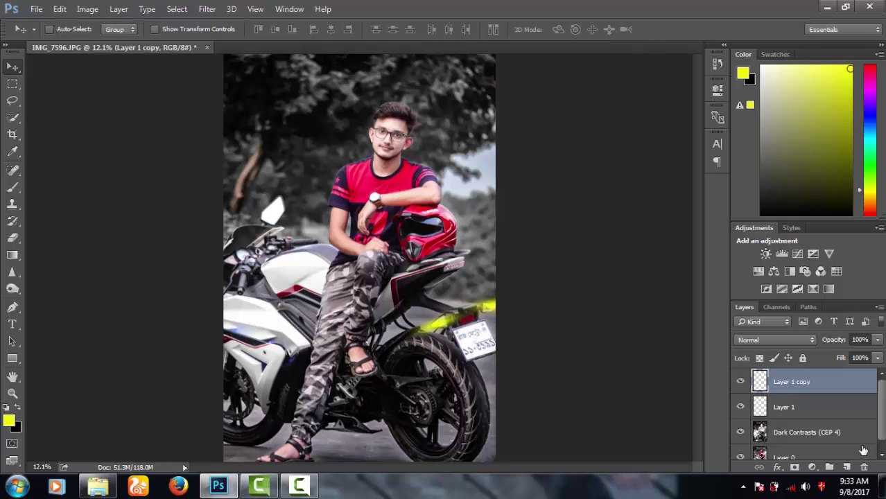
- Merge all visible layers into a single Layer 0
{"action": "left_click_drag", "start_coordinate": [878, 431], "coordinate": [882, 452]}
{"action": "right_click", "coordinate": [809, 445]}
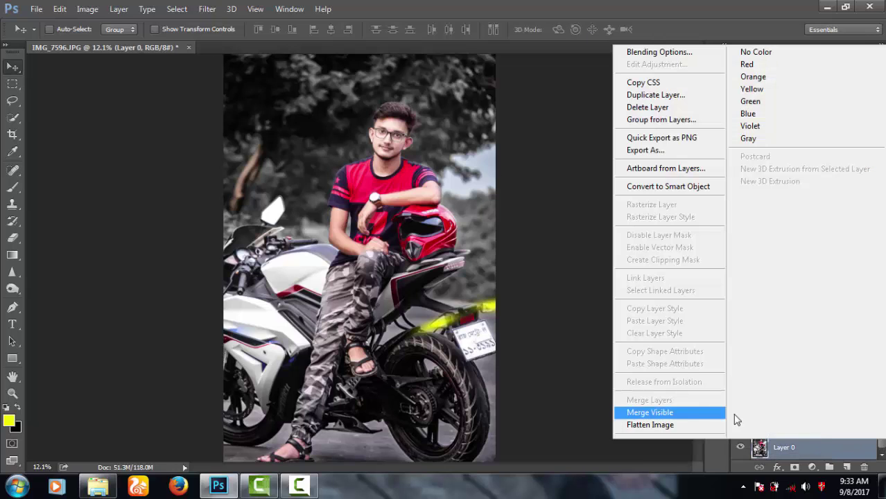
{"action": "left_click", "coordinate": [667, 417]}
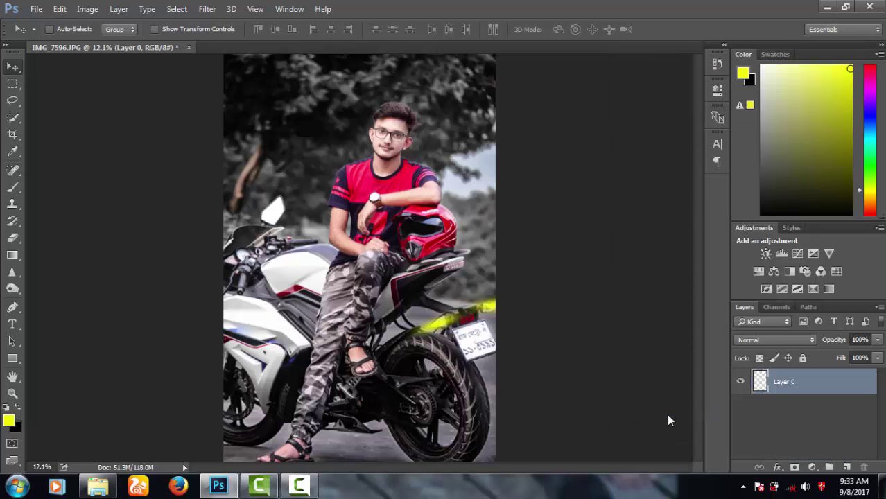
{"action": "left_click", "coordinate": [206, 8]}
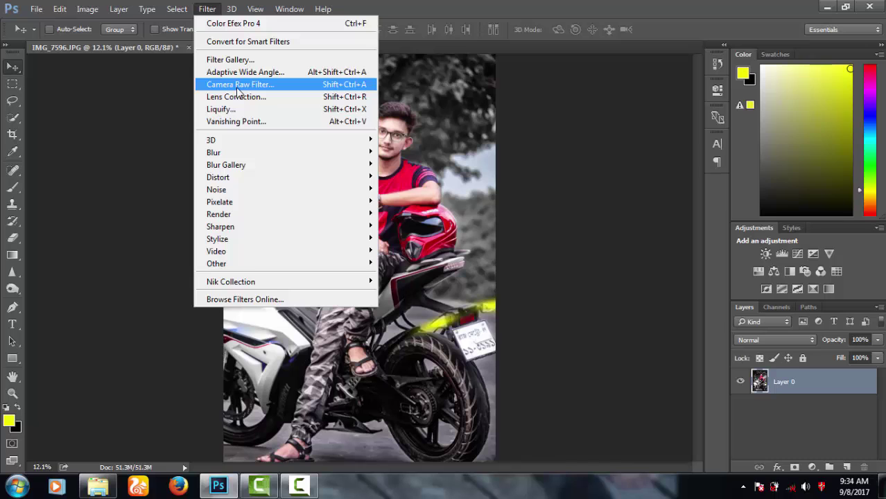
- In the Camera Raw filter, set Exposure -0.15, Shadows +10, Whites +11 and raise Clarity
{"action": "left_click", "coordinate": [237, 86]}
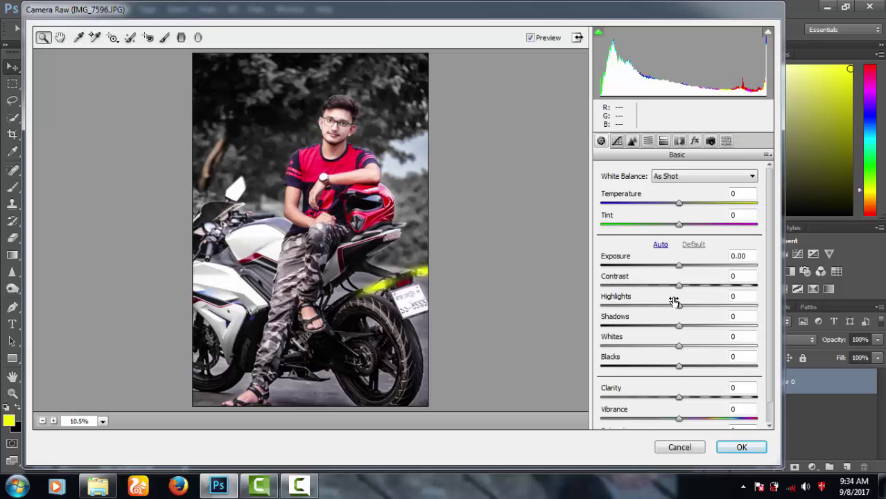
{"action": "left_click_drag", "start_coordinate": [680, 267], "coordinate": [679, 267]}
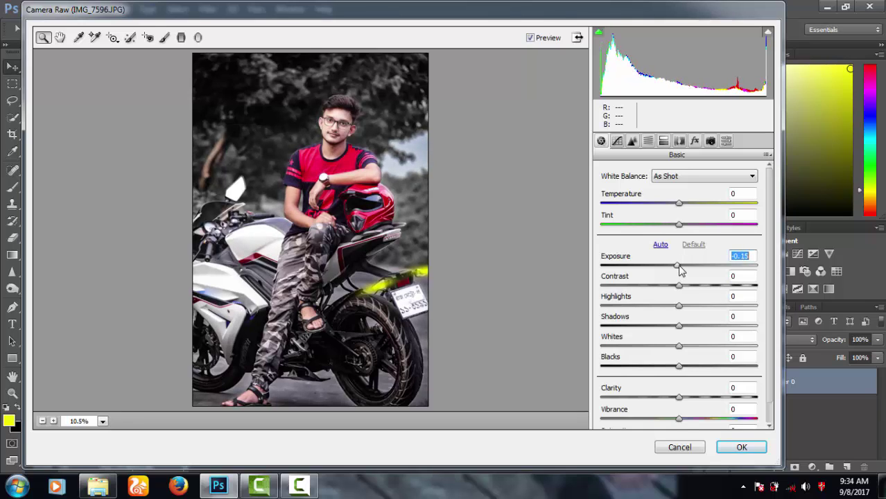
{"action": "mouse_move", "coordinate": [682, 345]}
{"action": "left_mouse_down"}
{"action": "mouse_move", "coordinate": [690, 347]}
{"action": "mouse_move", "coordinate": [687, 330]}
{"action": "left_mouse_up"}
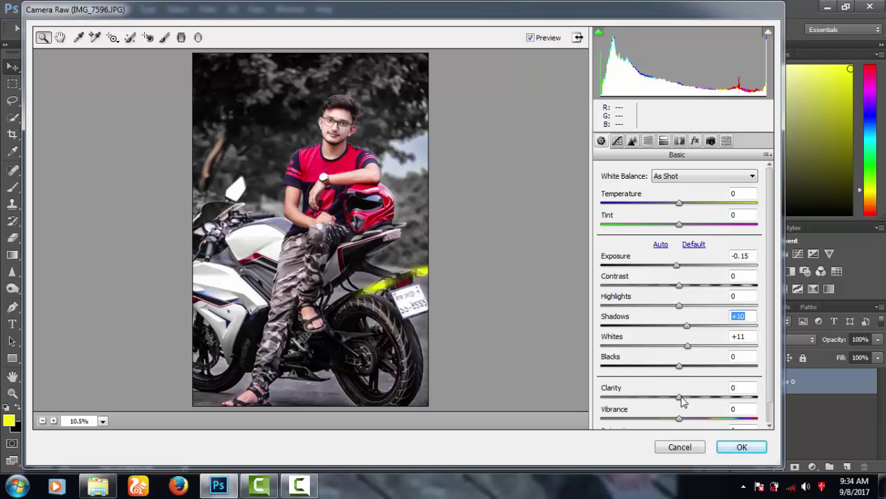
{"action": "left_click_drag", "start_coordinate": [681, 399], "coordinate": [691, 401]}
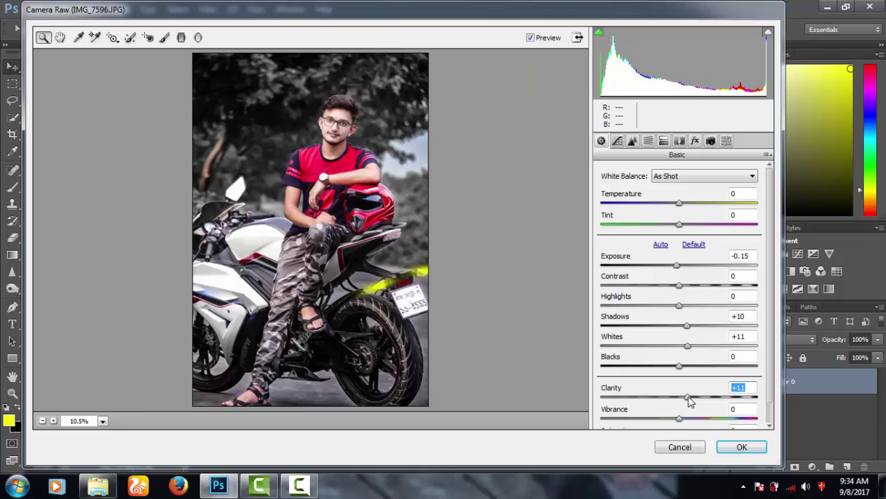
{"action": "left_click", "coordinate": [664, 141]}
- Add a dark edge vignette with Post Crop Vignetting at -21
{"action": "left_click", "coordinate": [679, 142]}
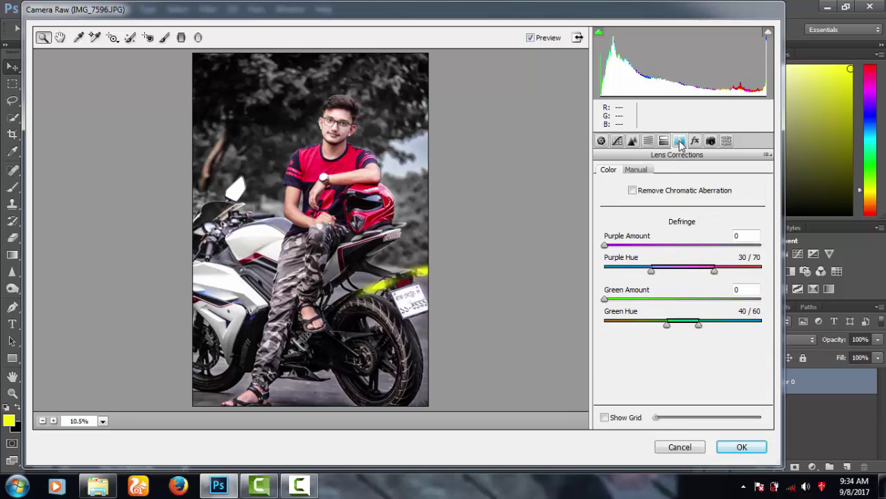
{"action": "left_click", "coordinate": [694, 141]}
{"action": "mouse_move", "coordinate": [684, 307]}
{"action": "left_mouse_down"}
{"action": "mouse_move", "coordinate": [670, 311]}
{"action": "mouse_move", "coordinate": [679, 313]}
{"action": "left_mouse_up"}
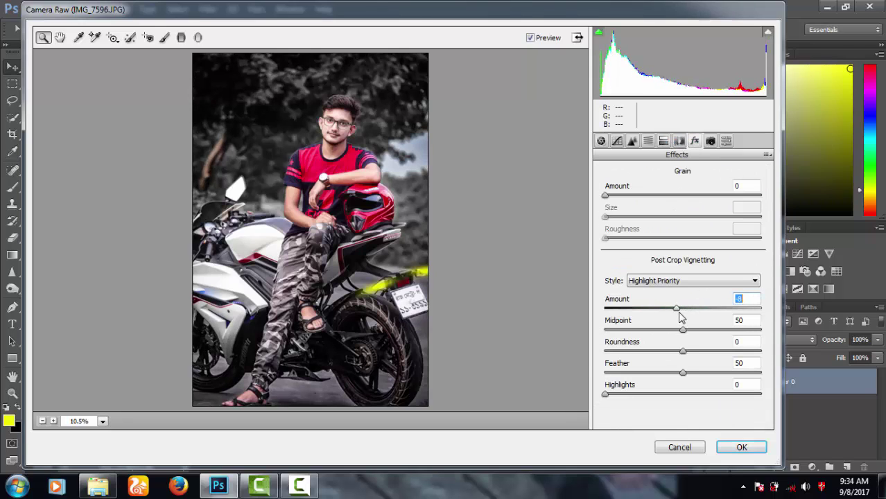
- Lower HSL saturation: Reds -13, Oranges -8, Yellows -33
{"action": "left_click", "coordinate": [679, 141]}
{"action": "left_click", "coordinate": [663, 142]}
{"action": "left_click", "coordinate": [632, 141]}
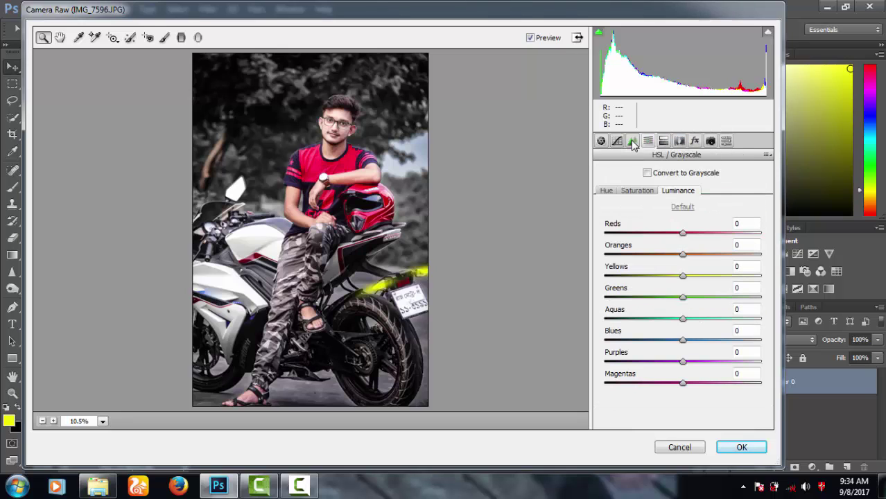
{"action": "left_click", "coordinate": [631, 141]}
{"action": "left_click", "coordinate": [647, 141]}
{"action": "left_click", "coordinate": [637, 191]}
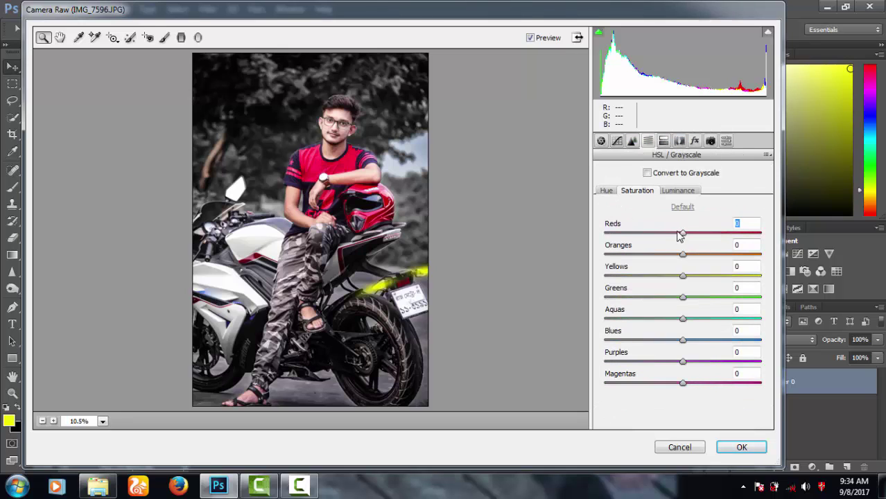
{"action": "mouse_move", "coordinate": [679, 234]}
{"action": "left_mouse_down"}
{"action": "mouse_move", "coordinate": [678, 256]}
{"action": "mouse_move", "coordinate": [671, 233]}
{"action": "left_mouse_up"}
{"action": "mouse_move", "coordinate": [683, 275]}
{"action": "left_mouse_down"}
{"action": "mouse_move", "coordinate": [753, 276]}
{"action": "mouse_move", "coordinate": [684, 276]}
{"action": "left_mouse_up"}
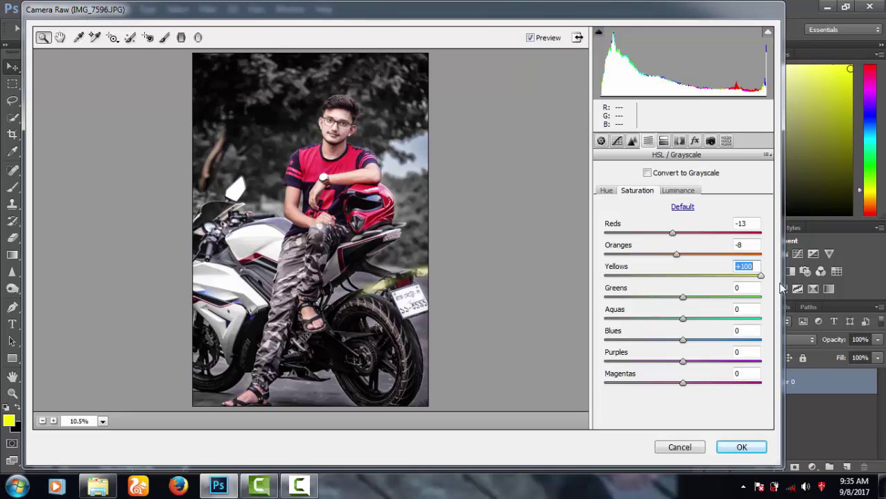
{"action": "left_click_drag", "start_coordinate": [610, 277], "coordinate": [659, 287]}
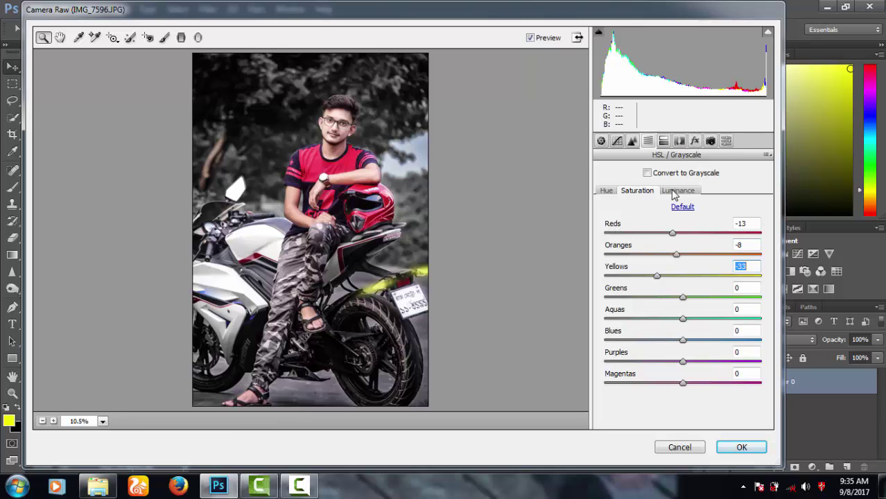
- Set Luminance noise reduction in Detail to 100
{"action": "left_click", "coordinate": [606, 191]}
{"action": "left_click", "coordinate": [632, 140]}
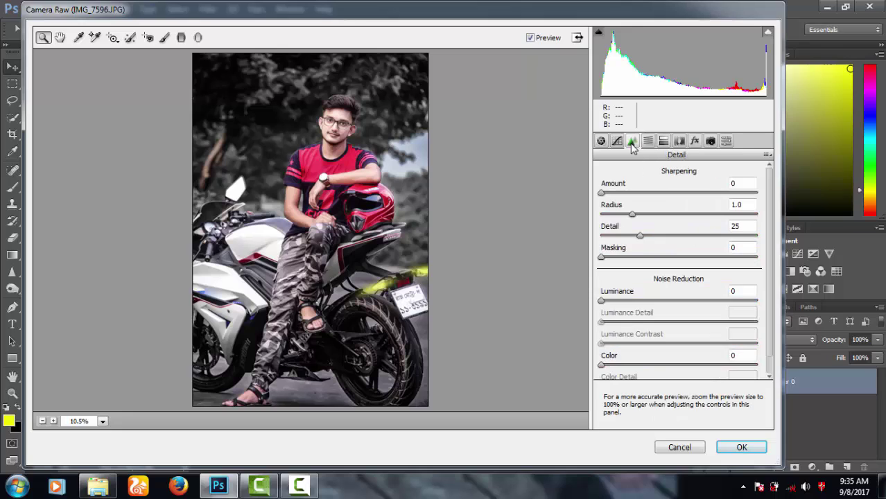
{"action": "left_click_drag", "start_coordinate": [601, 300], "coordinate": [750, 303]}
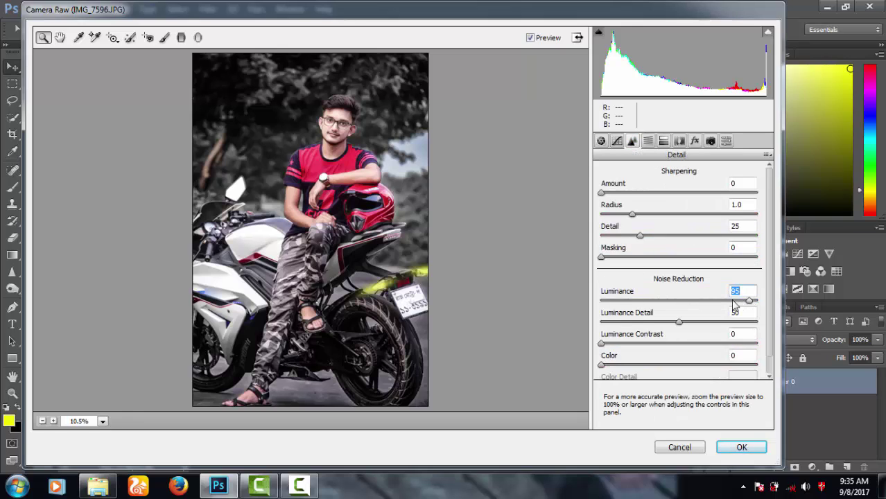
{"action": "left_click_drag", "start_coordinate": [749, 301], "coordinate": [758, 302]}
- Add a bottom-up graduated filter at -1.90 exposure reaching up the bike, then apply
{"action": "left_click", "coordinate": [181, 38]}
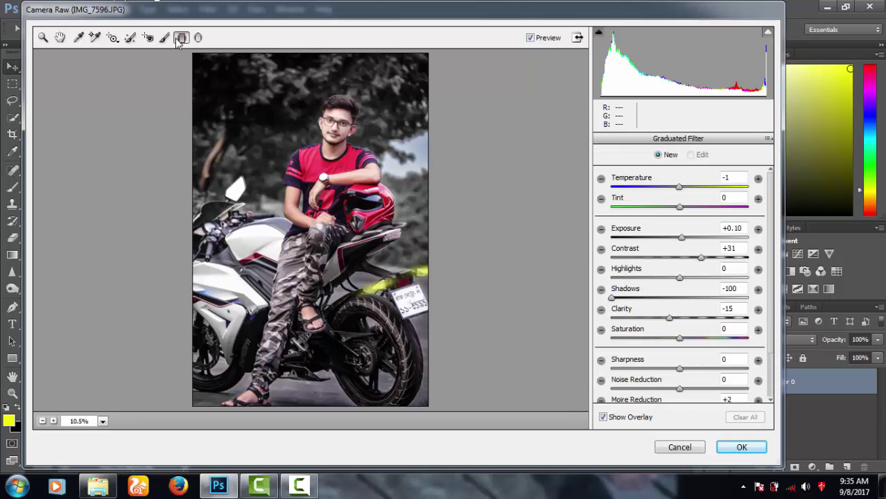
{"action": "left_click_drag", "start_coordinate": [301, 409], "coordinate": [301, 370]}
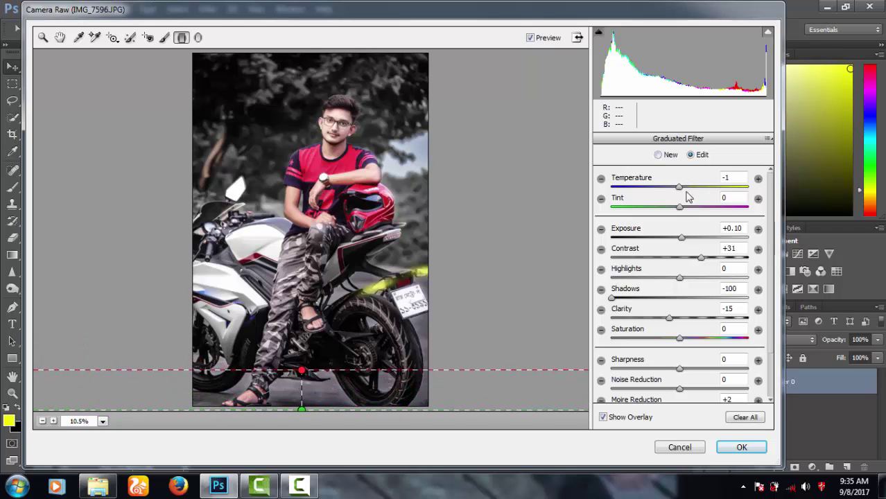
{"action": "left_click", "coordinate": [671, 238]}
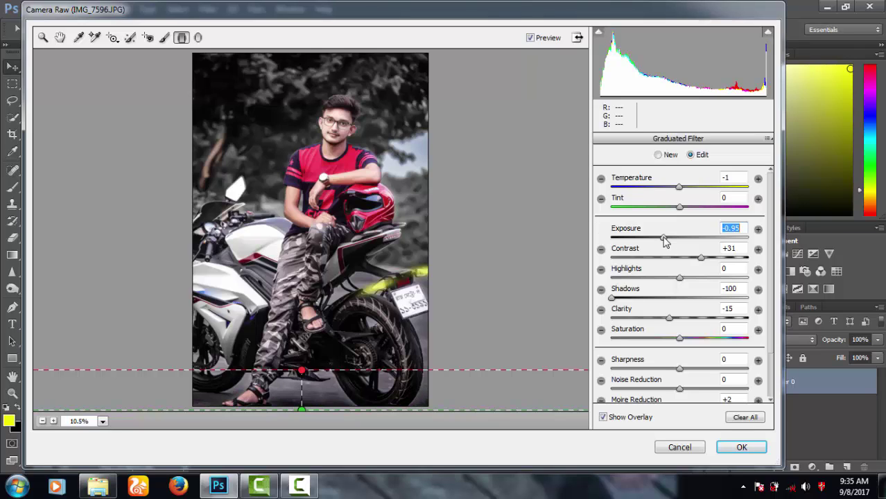
{"action": "left_click_drag", "start_coordinate": [666, 242], "coordinate": [649, 240]}
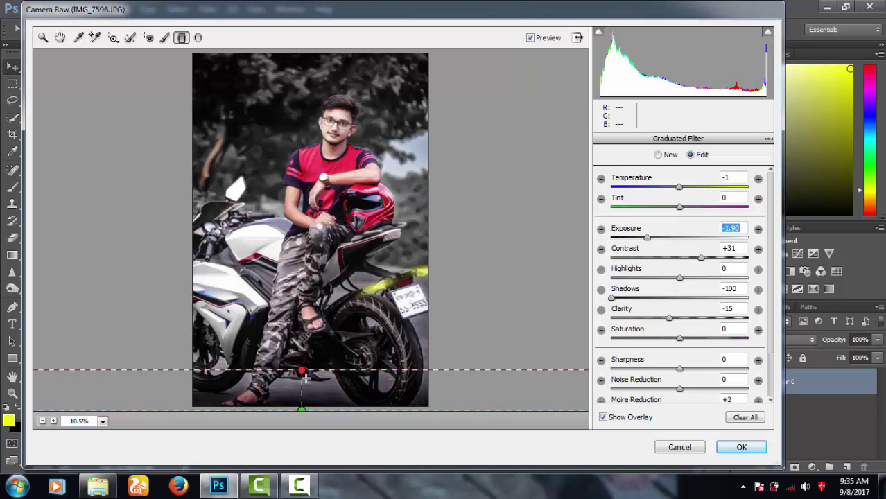
{"action": "left_click_drag", "start_coordinate": [303, 374], "coordinate": [305, 352]}
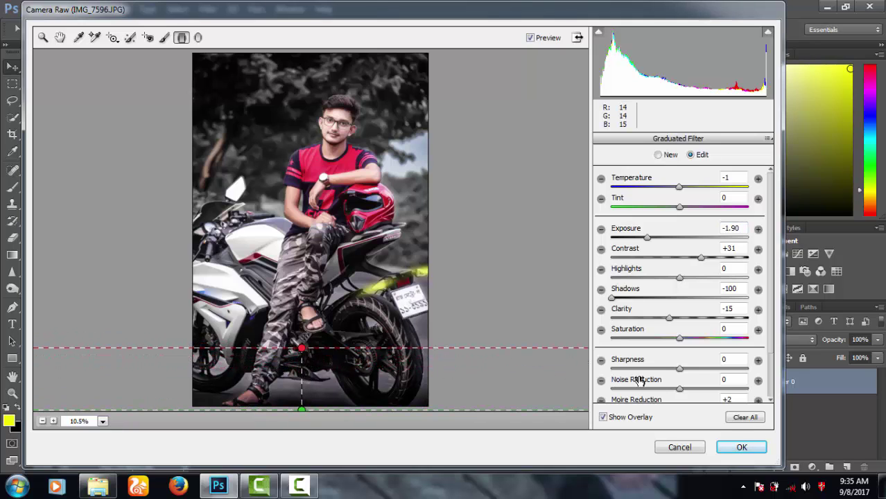
{"action": "left_click", "coordinate": [742, 449]}
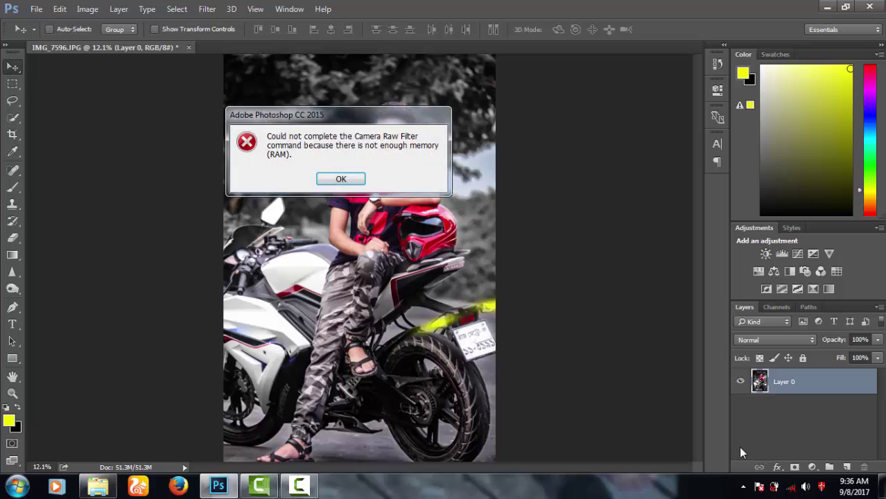
- Dismiss the not-enough-memory error and deselect Layer 0 in the Layers panel
{"action": "left_click", "coordinate": [340, 179]}
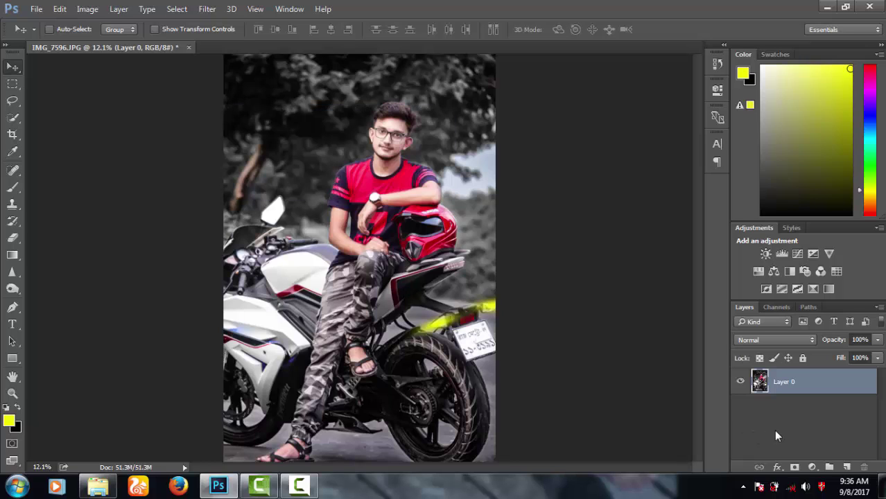
{"action": "left_click", "coordinate": [775, 431]}
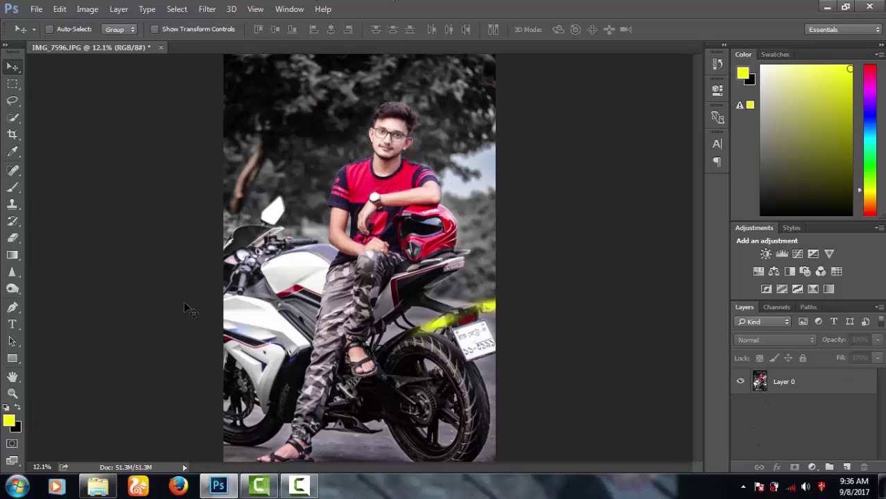